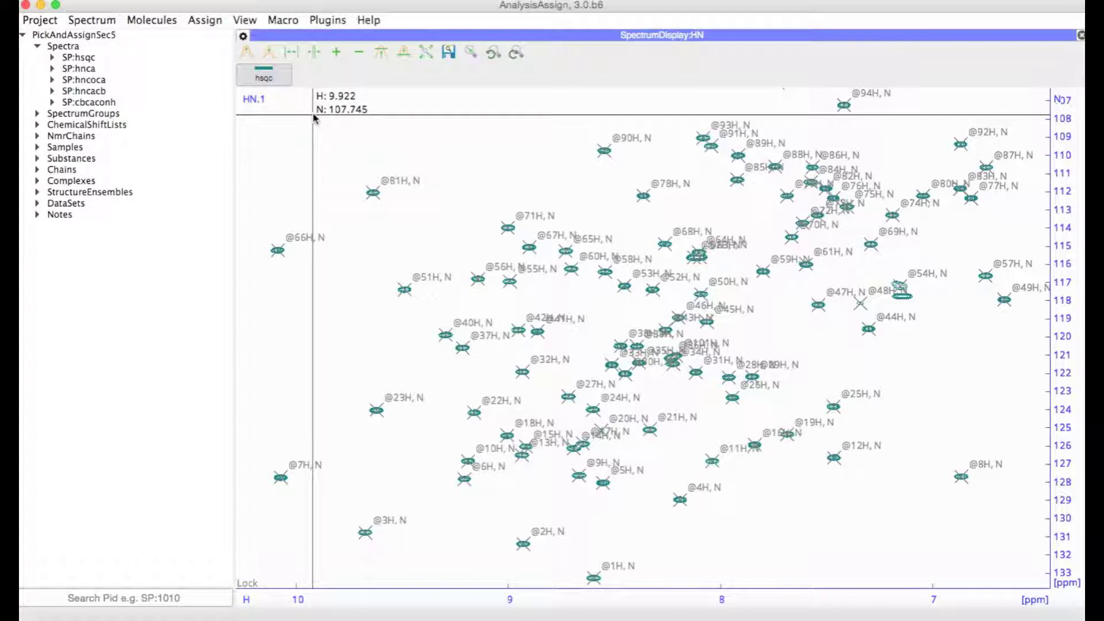
- Select SP:hnca through SP:cbcaconh and drag all four spectra into a new HCN display
{"action": "left_click", "coordinate": [77, 68]}
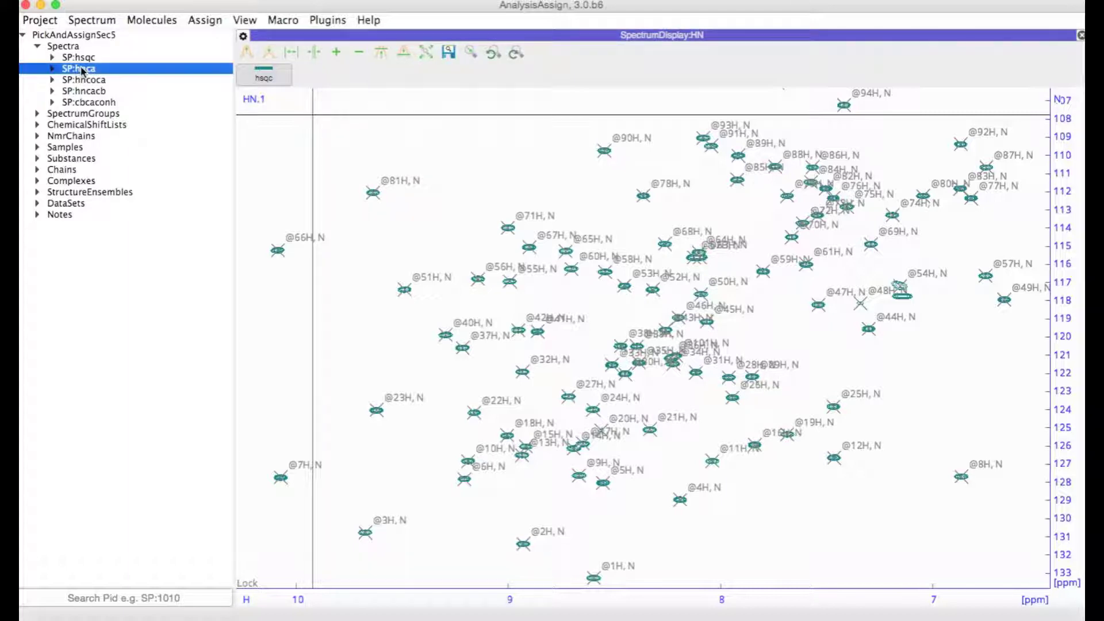
{"action": "left_click", "coordinate": [90, 102], "text": "shift"}
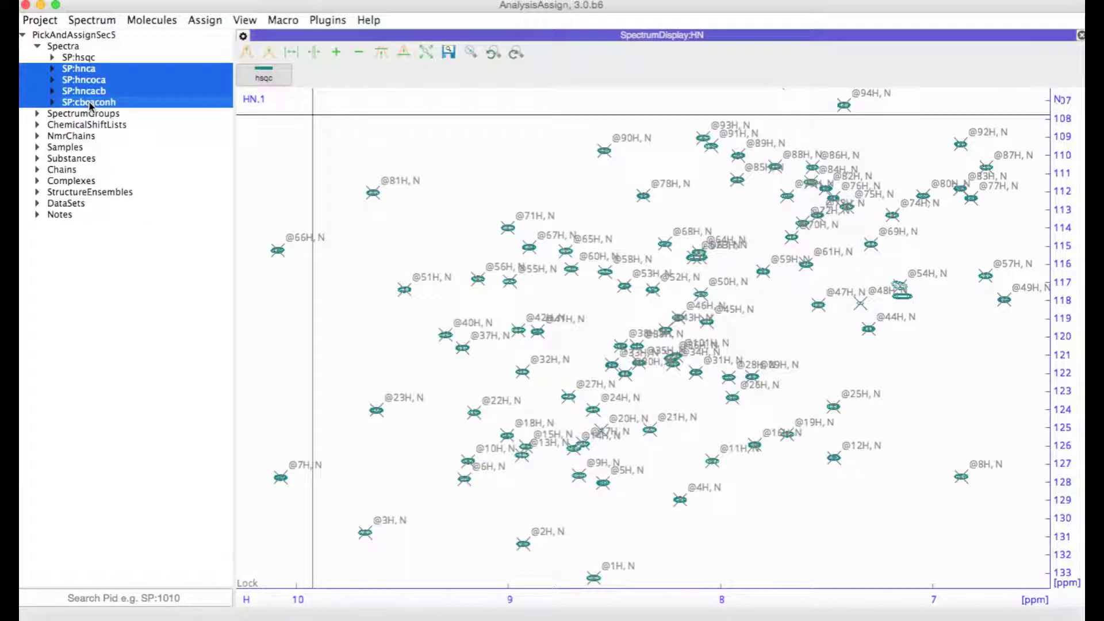
{"action": "left_click_drag", "start_coordinate": [91, 105], "coordinate": [246, 129]}
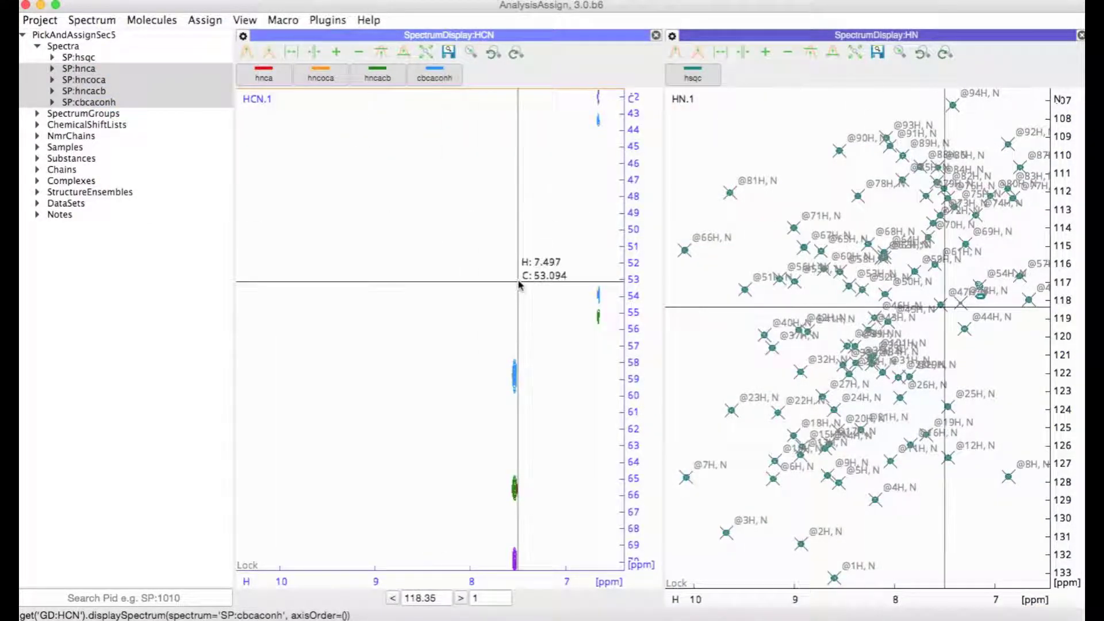
{"action": "scroll", "coordinate": [597, 326], "scroll_direction": "down", "scroll_amount": 3}
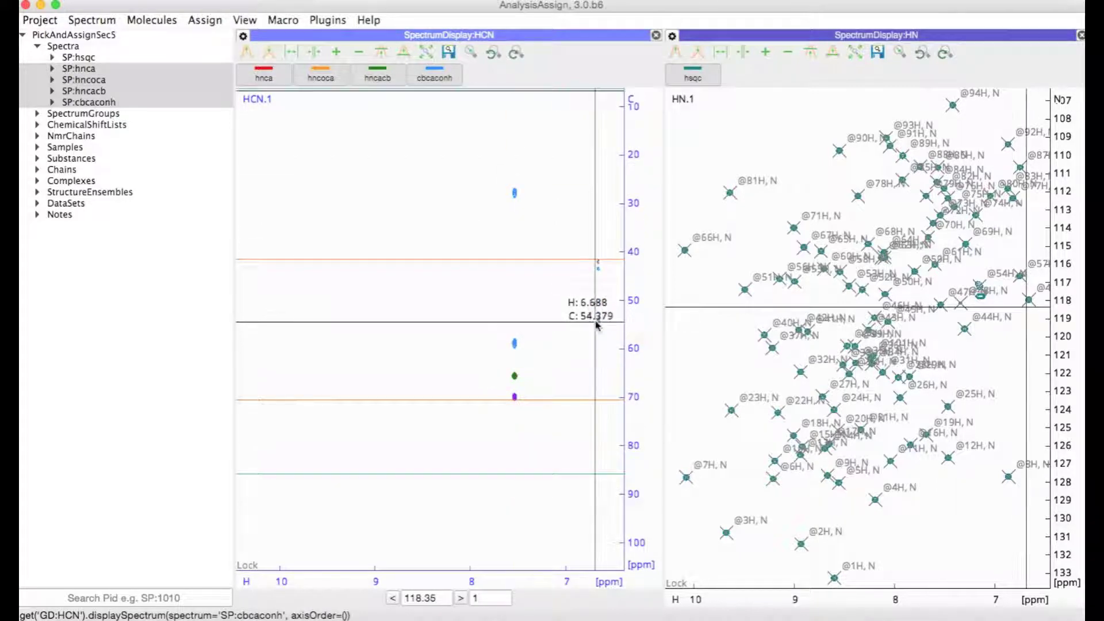
{"action": "scroll", "coordinate": [500, 326], "scroll_direction": "up", "scroll_amount": 3}
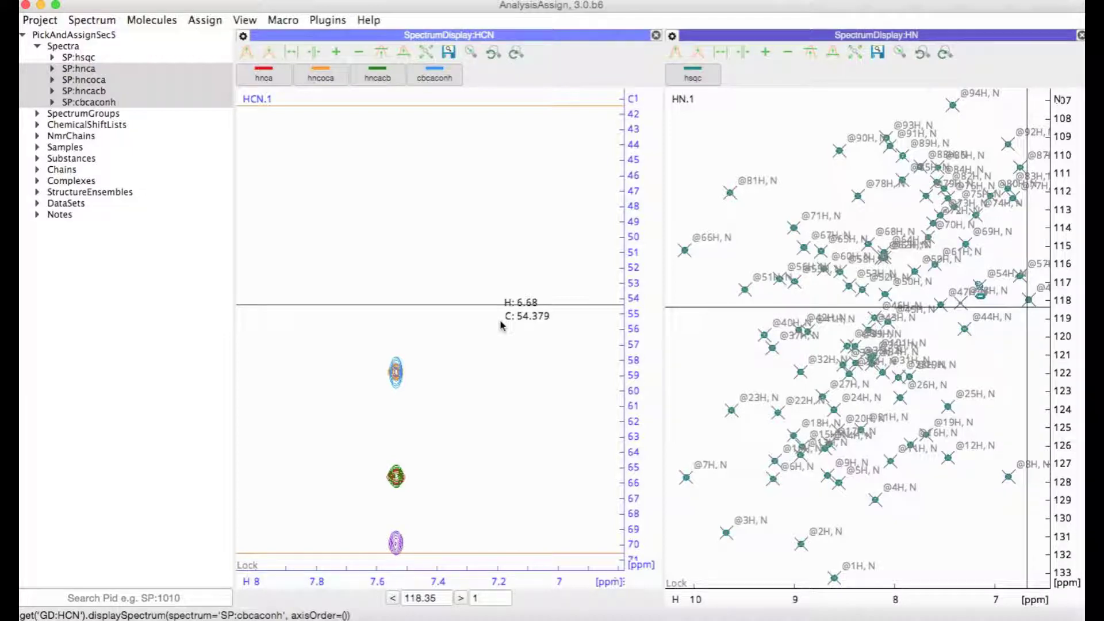
{"action": "left_click", "coordinate": [95, 21]}
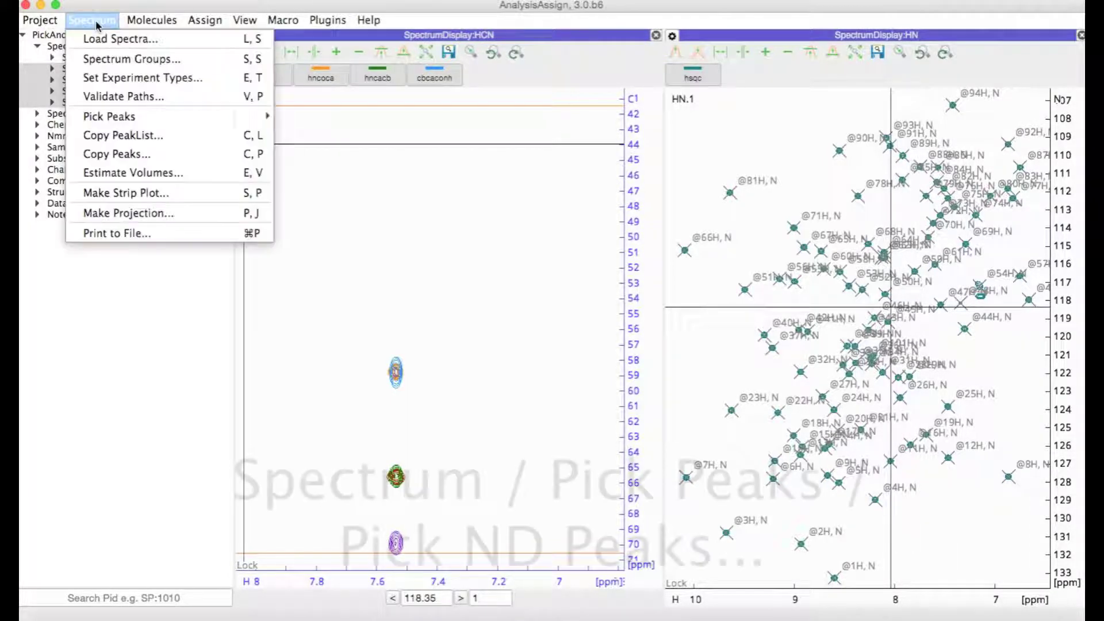
{"action": "mouse_move", "coordinate": [136, 116]}
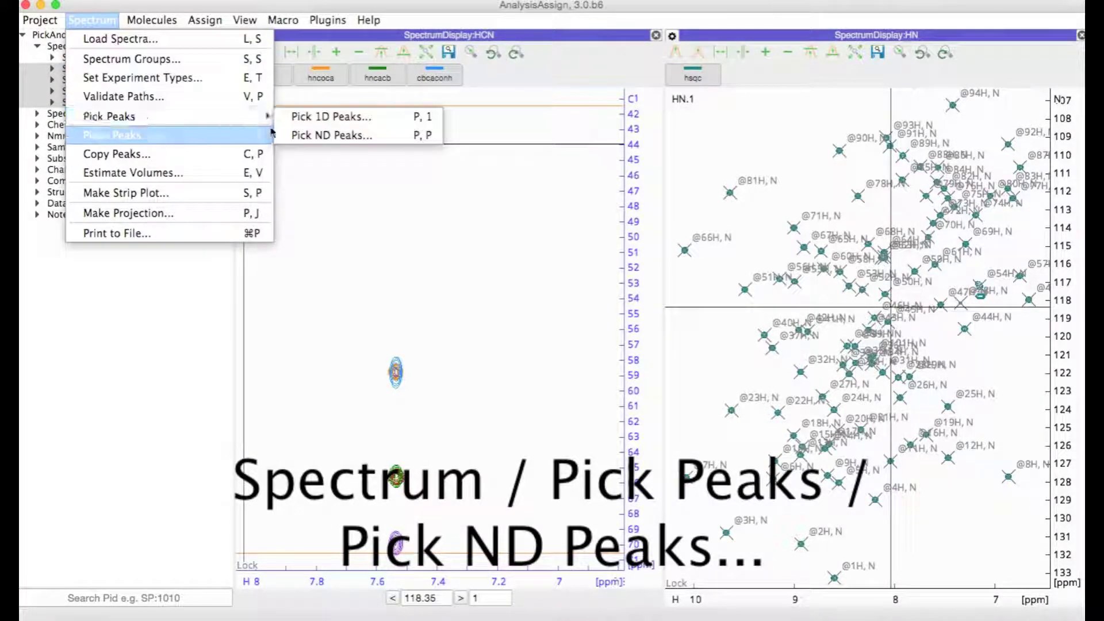
{"action": "left_click", "coordinate": [321, 136]}
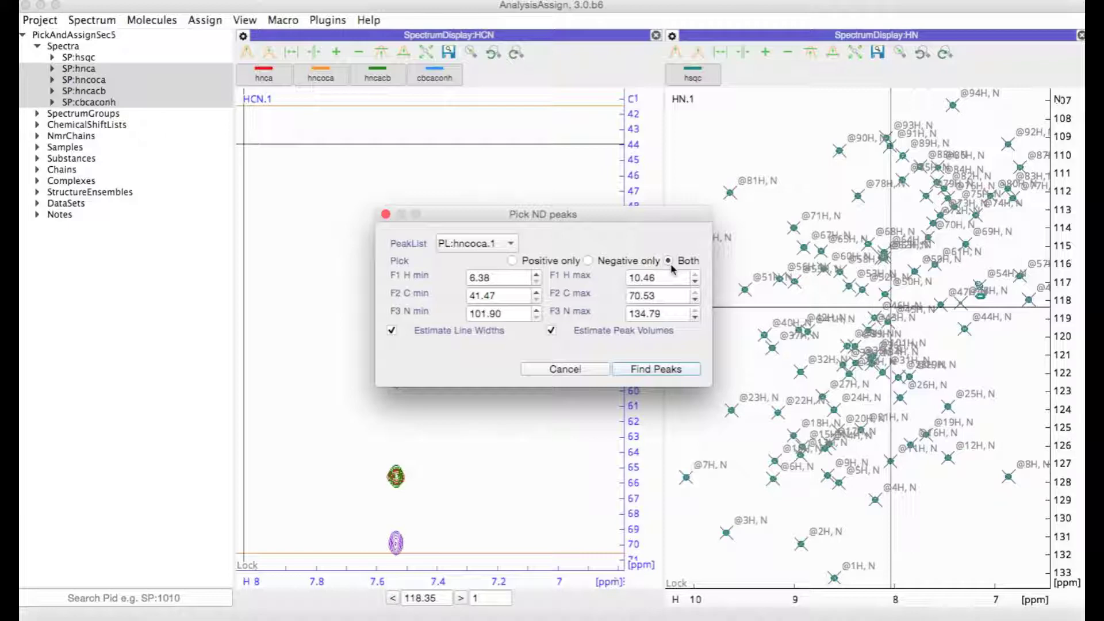
{"action": "left_click", "coordinate": [580, 372]}
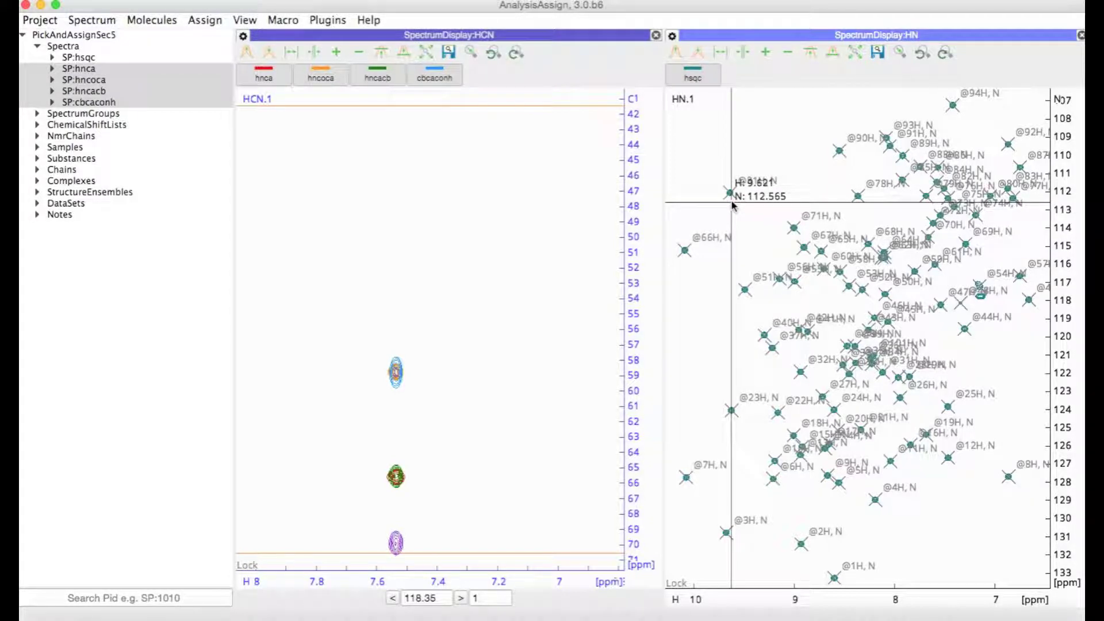
- Open a Pick and Assign module and set its Pick Peaks in Display option to GD:HCN
{"action": "left_click", "coordinate": [203, 22]}
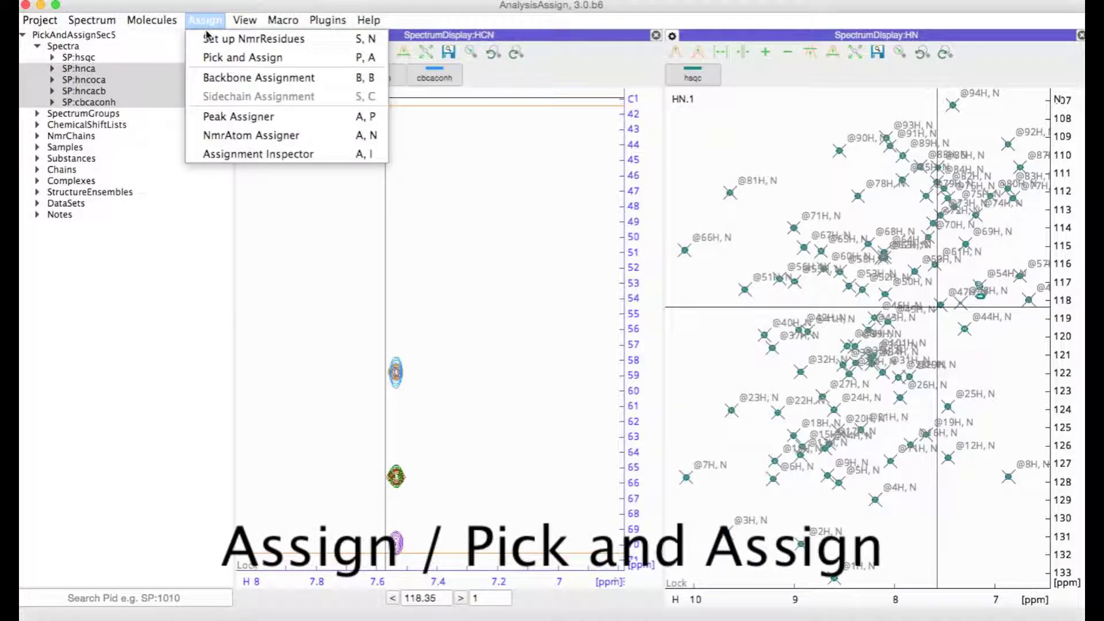
{"action": "left_click", "coordinate": [221, 58]}
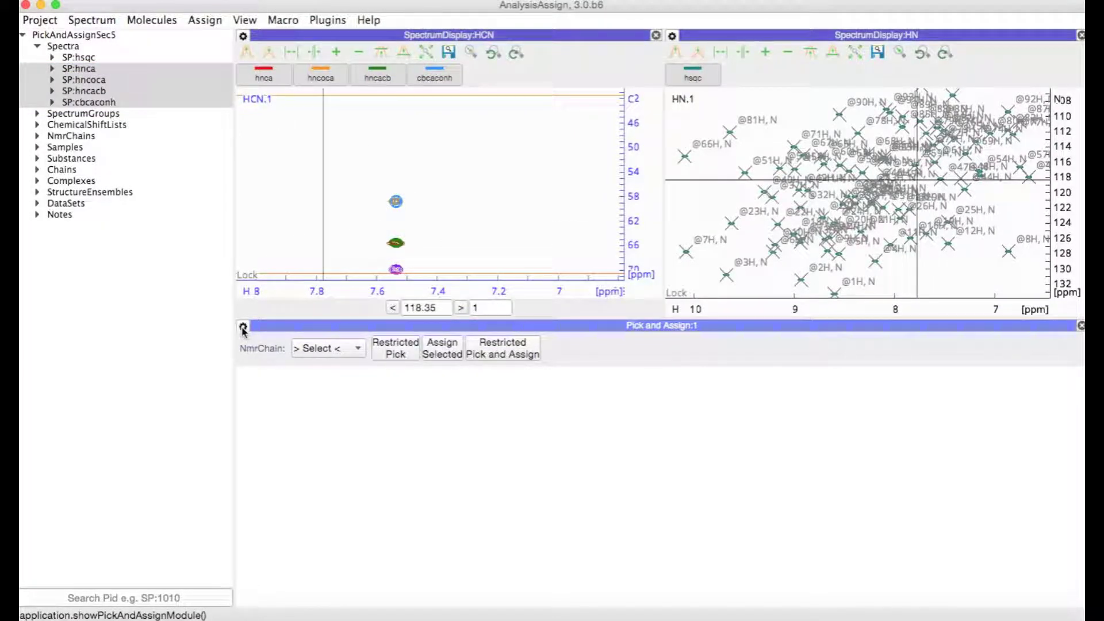
{"action": "left_click", "coordinate": [242, 327]}
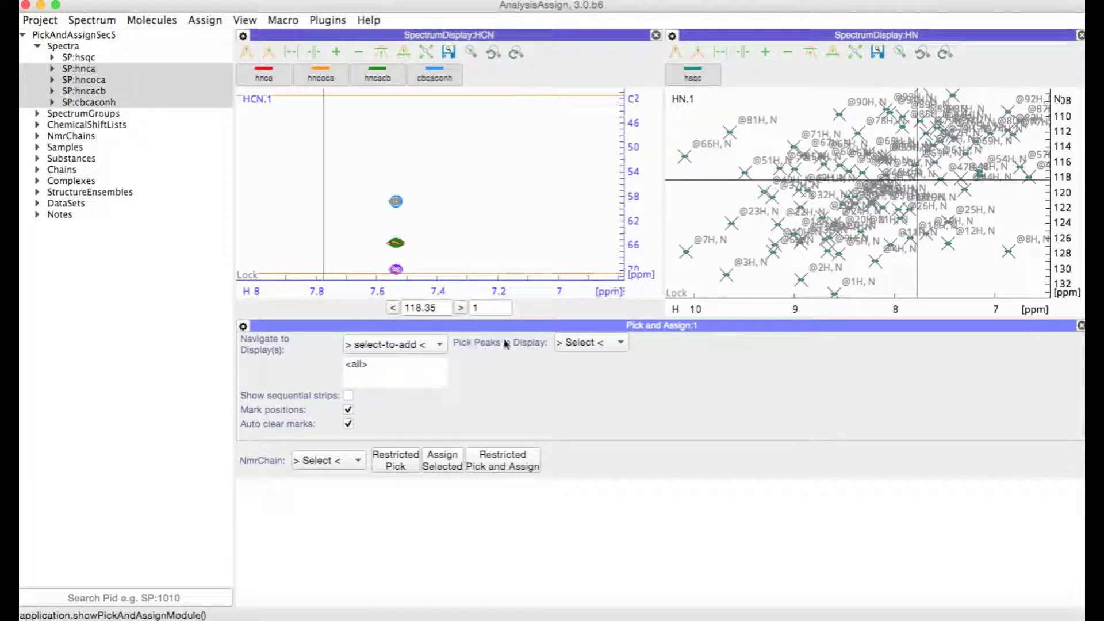
{"action": "left_click", "coordinate": [564, 344]}
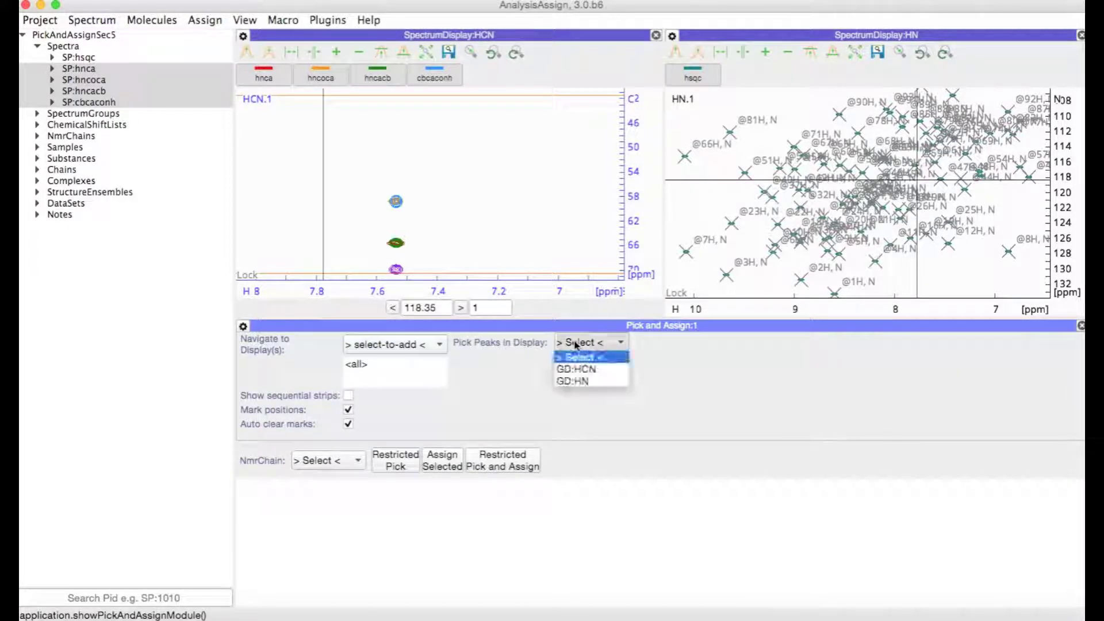
{"action": "left_click", "coordinate": [588, 371]}
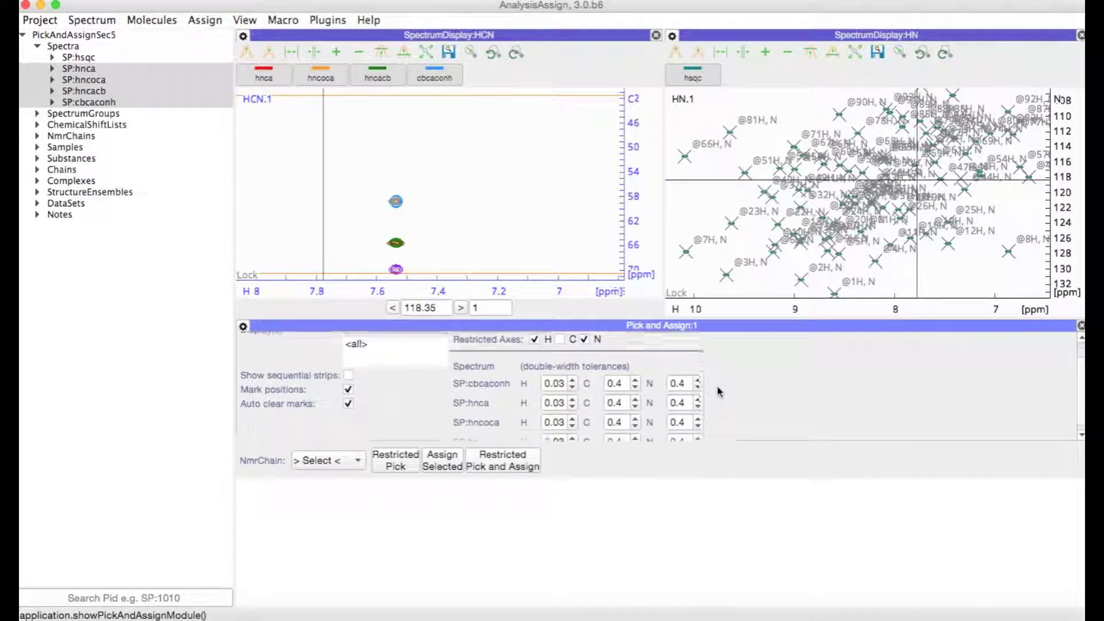
{"action": "scroll", "coordinate": [717, 392], "scroll_direction": "down", "scroll_amount": 1}
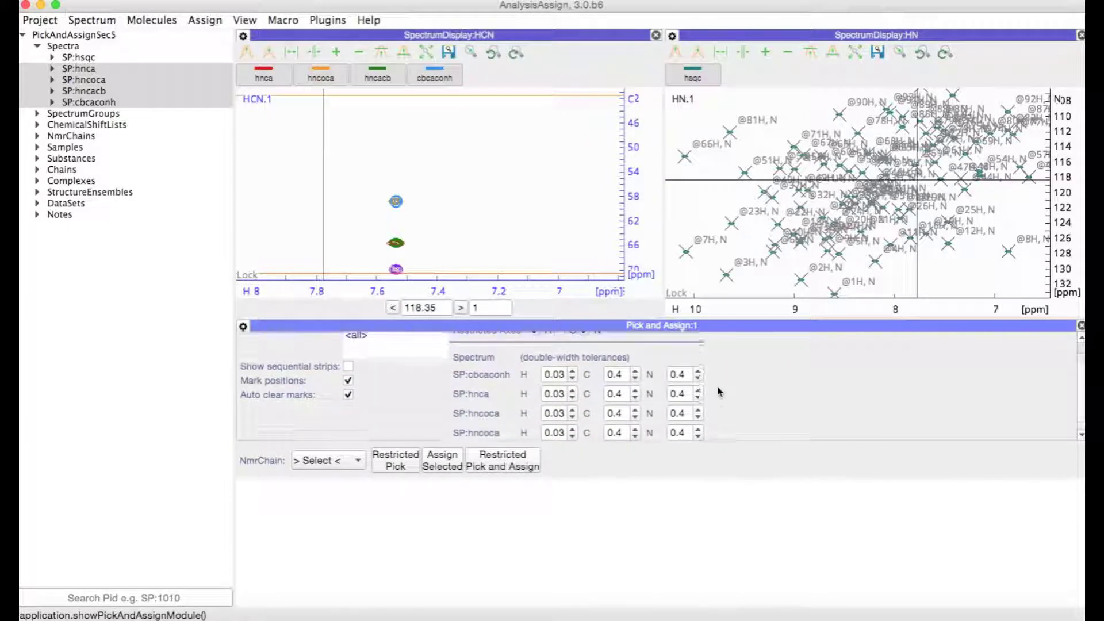
{"action": "scroll", "coordinate": [719, 392], "scroll_direction": "up", "scroll_amount": 1}
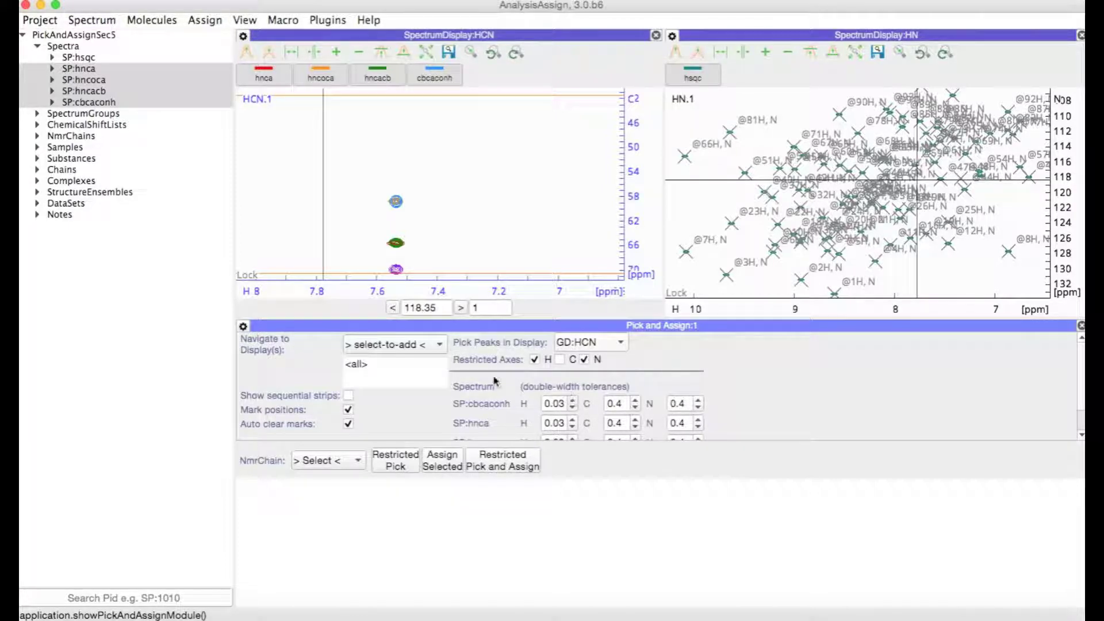
{"action": "left_click", "coordinate": [244, 326]}
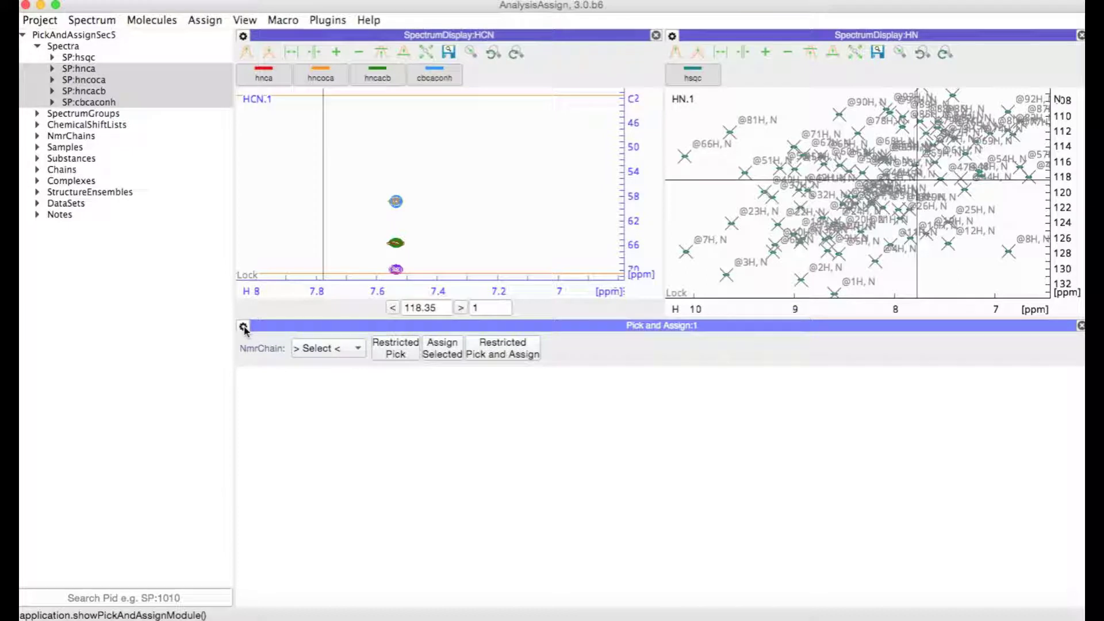
- List NmrChain NC:@- residues in Pick and Assign and dock the module beneath the HN display
{"action": "left_click", "coordinate": [327, 349]}
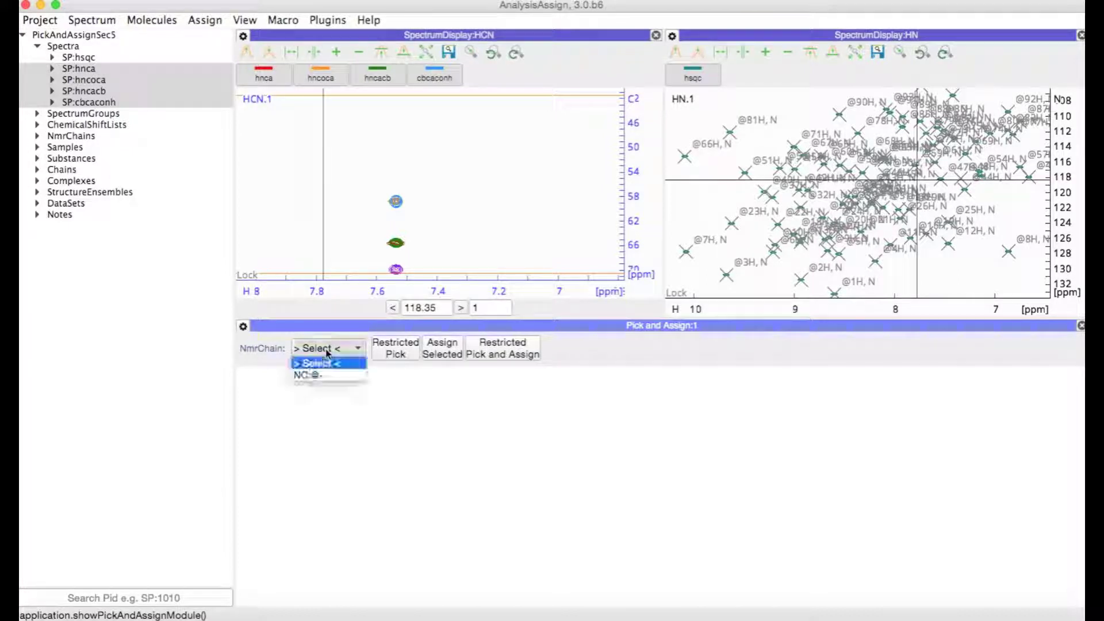
{"action": "left_click", "coordinate": [322, 375]}
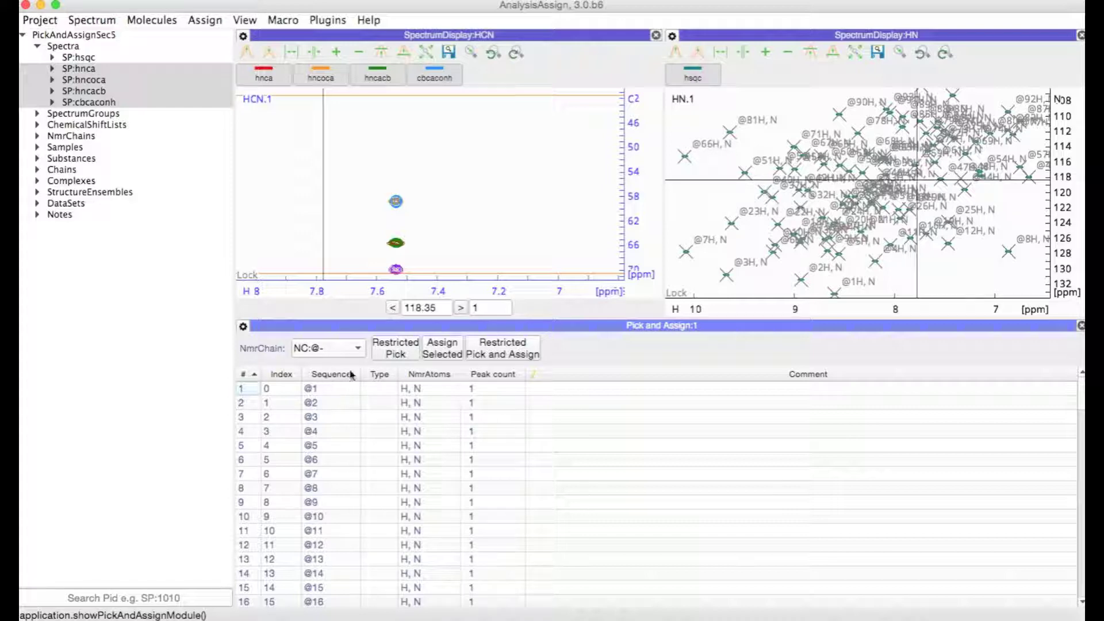
{"action": "left_click_drag", "start_coordinate": [530, 325], "coordinate": [713, 309]}
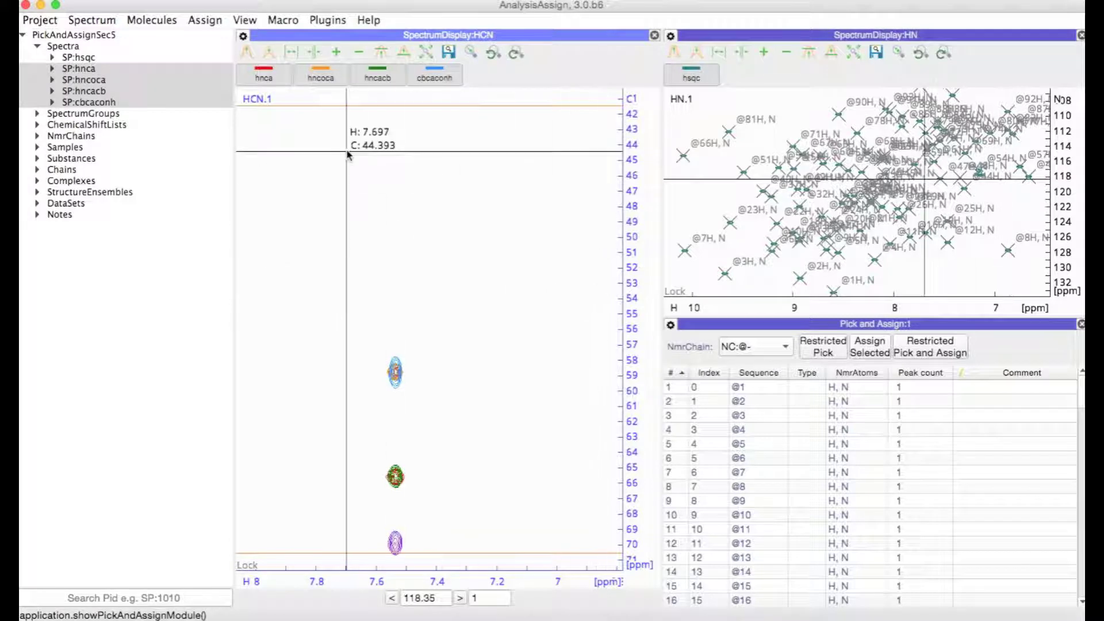
- Add an NmrAtom Assigner below Pick and Assign and navigate both displays to residue @1
{"action": "left_click", "coordinate": [203, 20]}
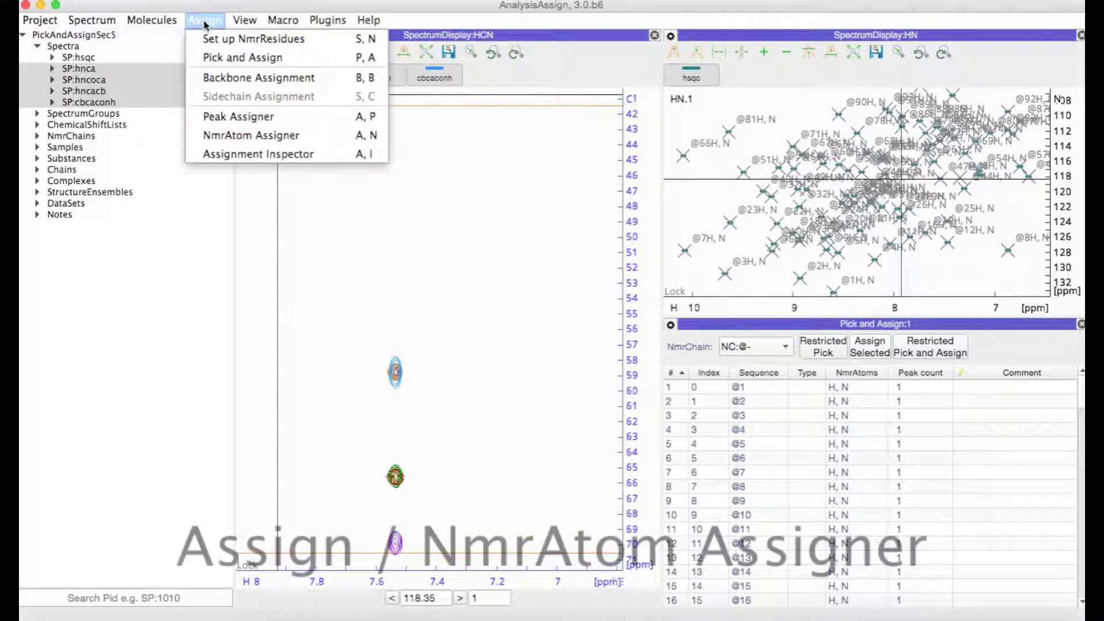
{"action": "left_click", "coordinate": [249, 134]}
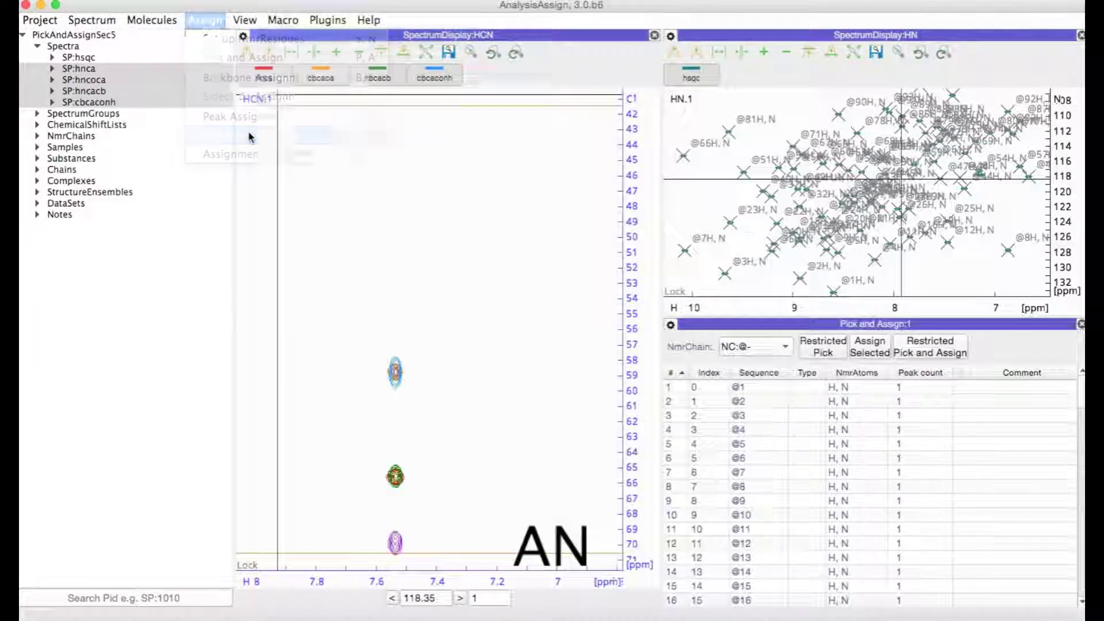
{"action": "left_click_drag", "start_coordinate": [552, 424], "coordinate": [737, 405]}
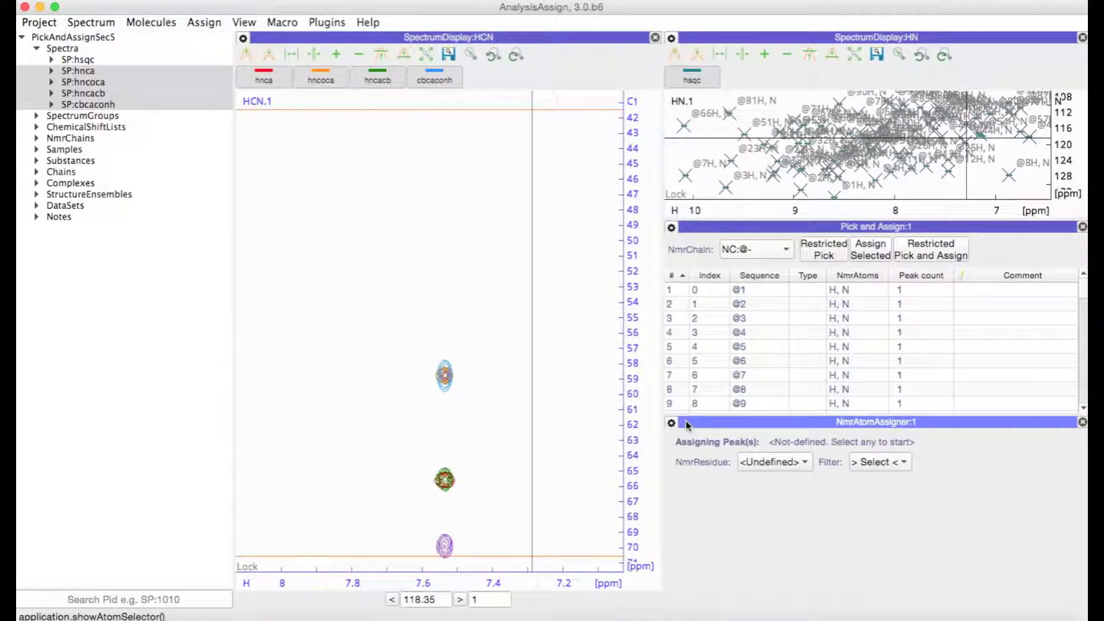
{"action": "left_click", "coordinate": [748, 289]}
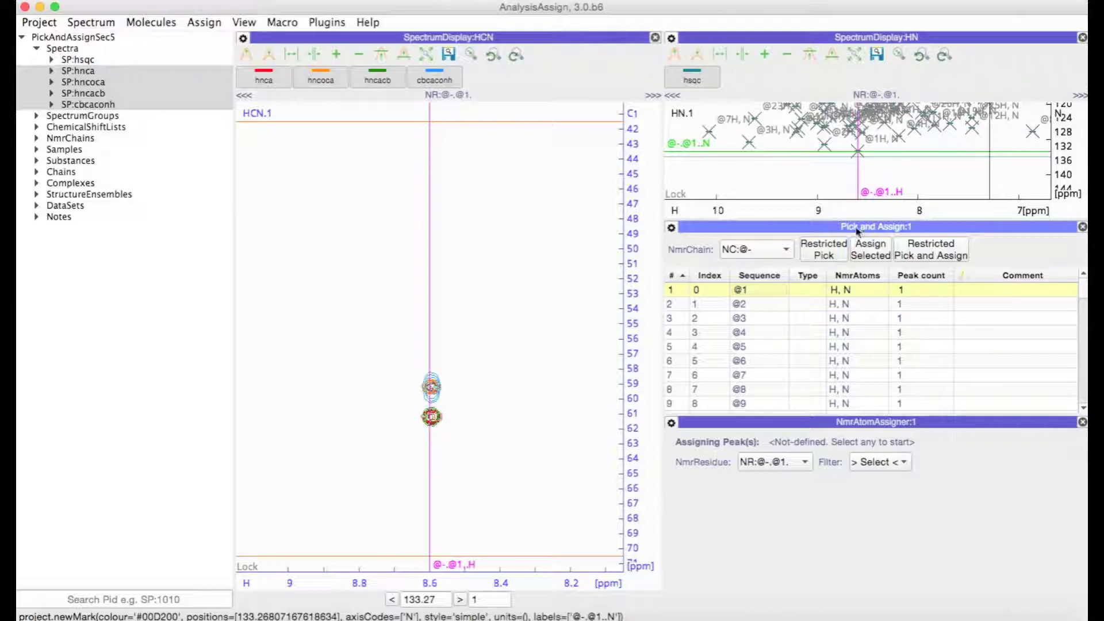
- Zoom onto @1's amide peak, set HCN carbon to roughly 35–62 ppm, and restricted-pick @1's peaks
{"action": "scroll", "coordinate": [878, 170], "scroll_direction": "up", "scroll_amount": 2}
{"action": "scroll", "coordinate": [878, 169], "scroll_direction": "up", "scroll_amount": 4}
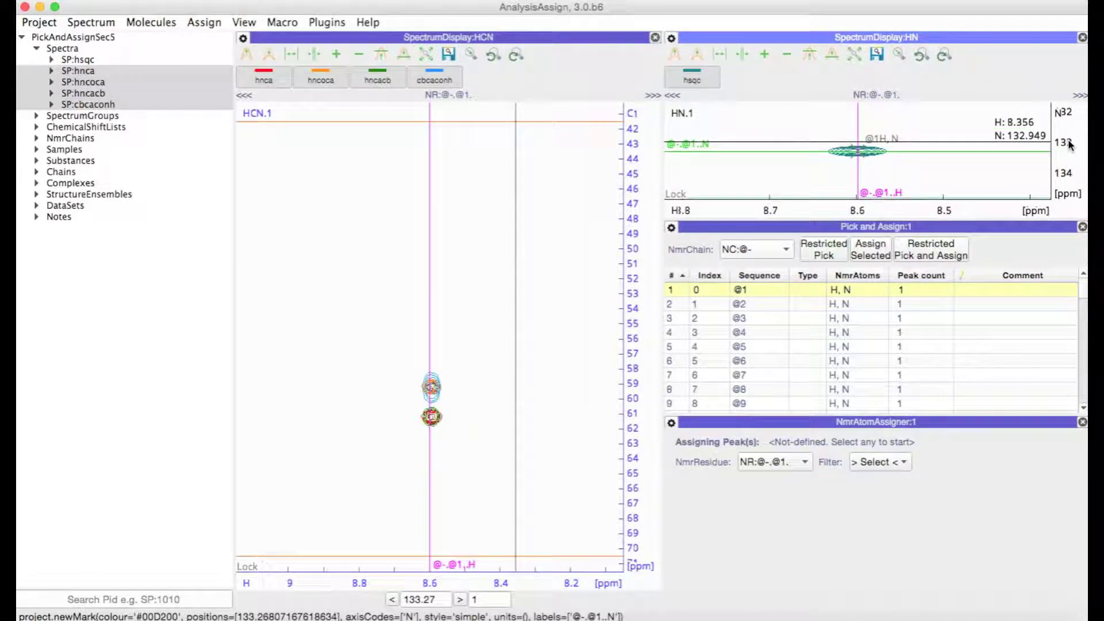
{"action": "scroll", "coordinate": [1069, 144], "scroll_direction": "up", "scroll_amount": 4}
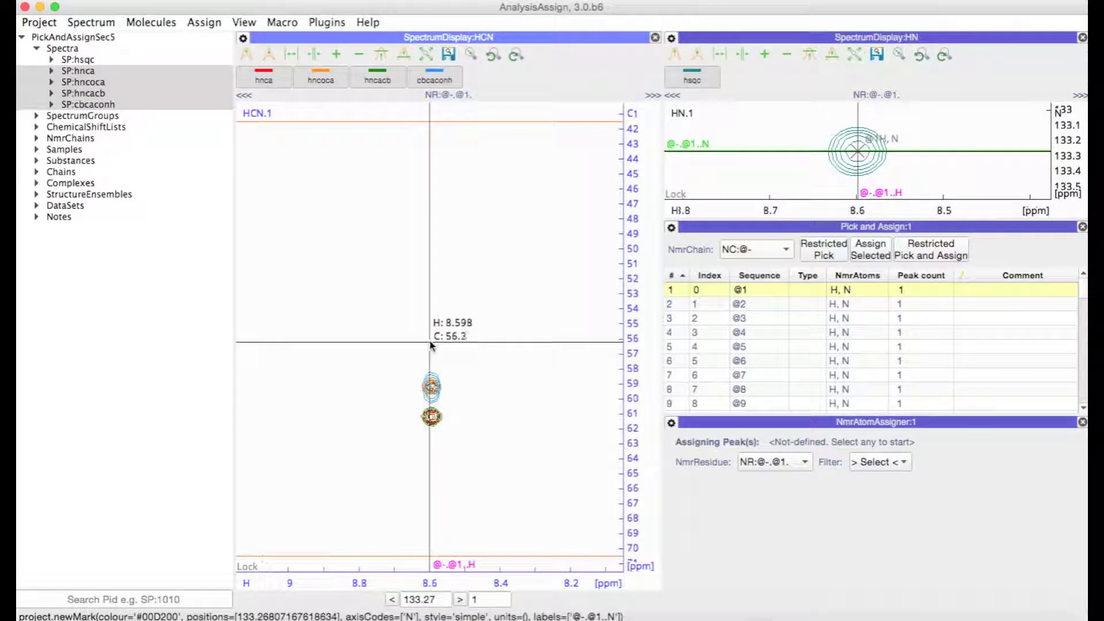
{"action": "scroll", "coordinate": [454, 313], "scroll_direction": "down", "scroll_amount": 5}
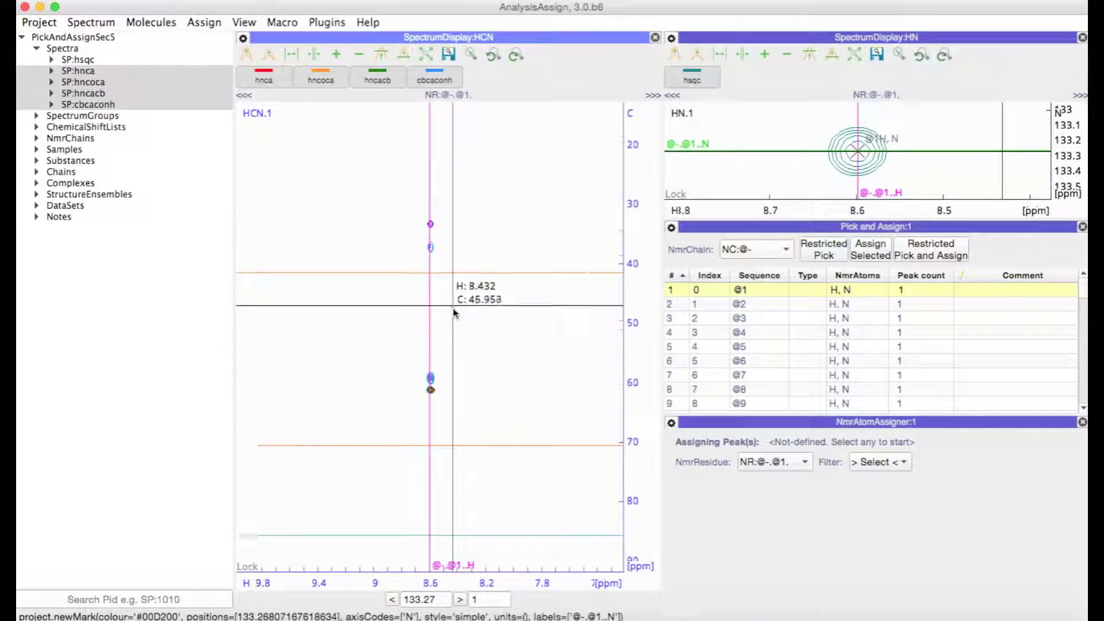
{"action": "scroll", "coordinate": [454, 314], "scroll_direction": "up", "scroll_amount": 5}
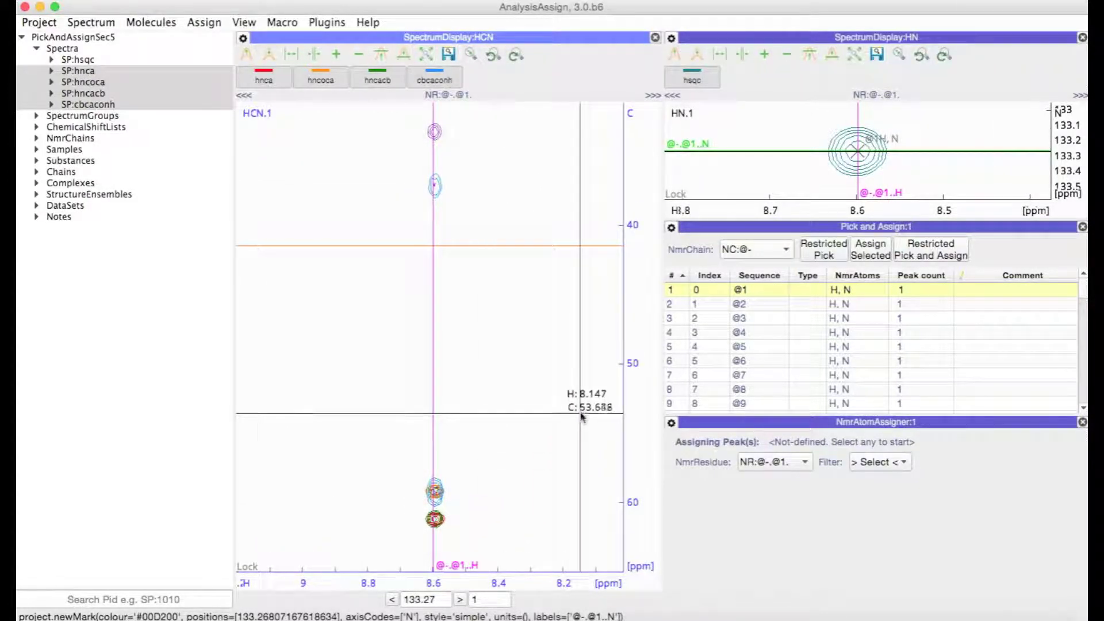
{"action": "left_click", "coordinate": [820, 253]}
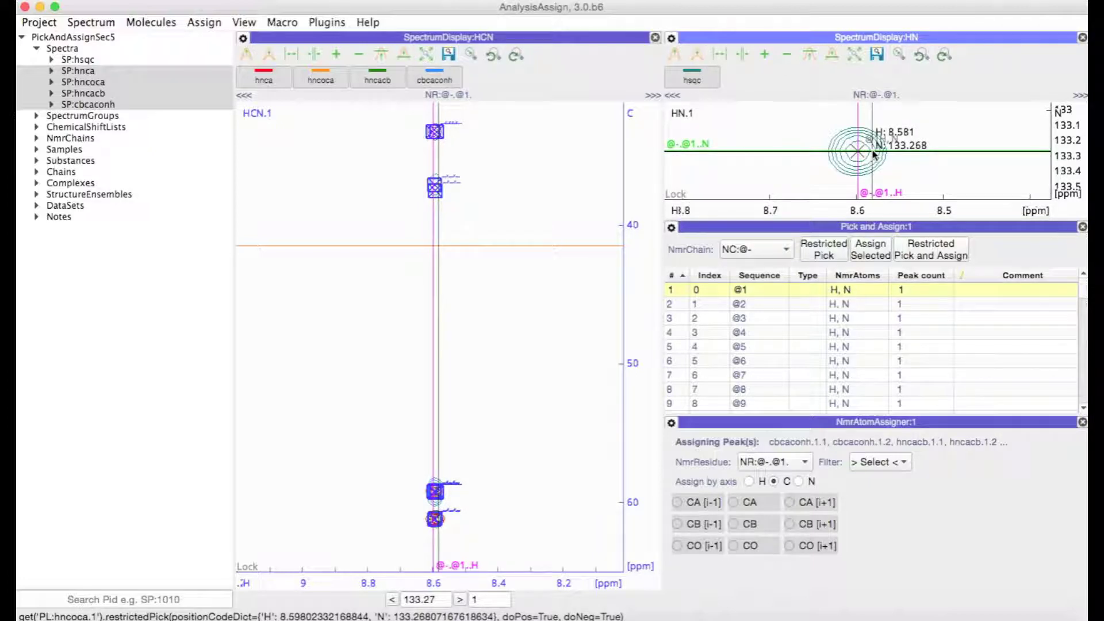
- Assign the picked HCN peaks to residue @1's H and N, bringing its peak count to 11
{"action": "left_click", "coordinate": [871, 256]}
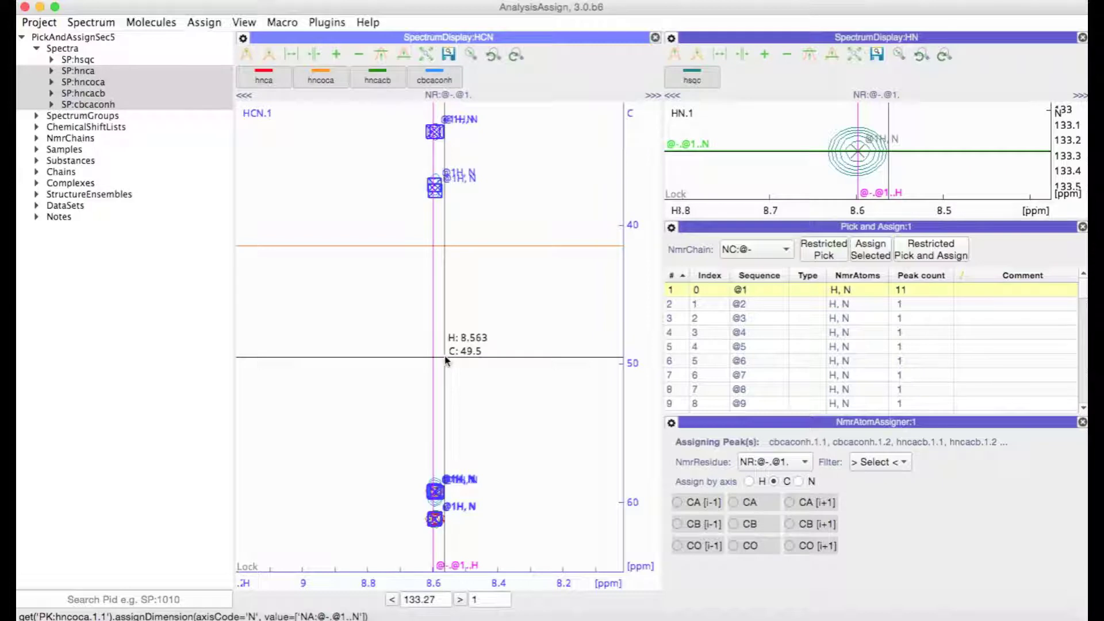
- Assign the overlapping 37 ppm peaks as CB [i-1] and the top peaks as @1's own CB
{"action": "left_click", "coordinate": [447, 218]}
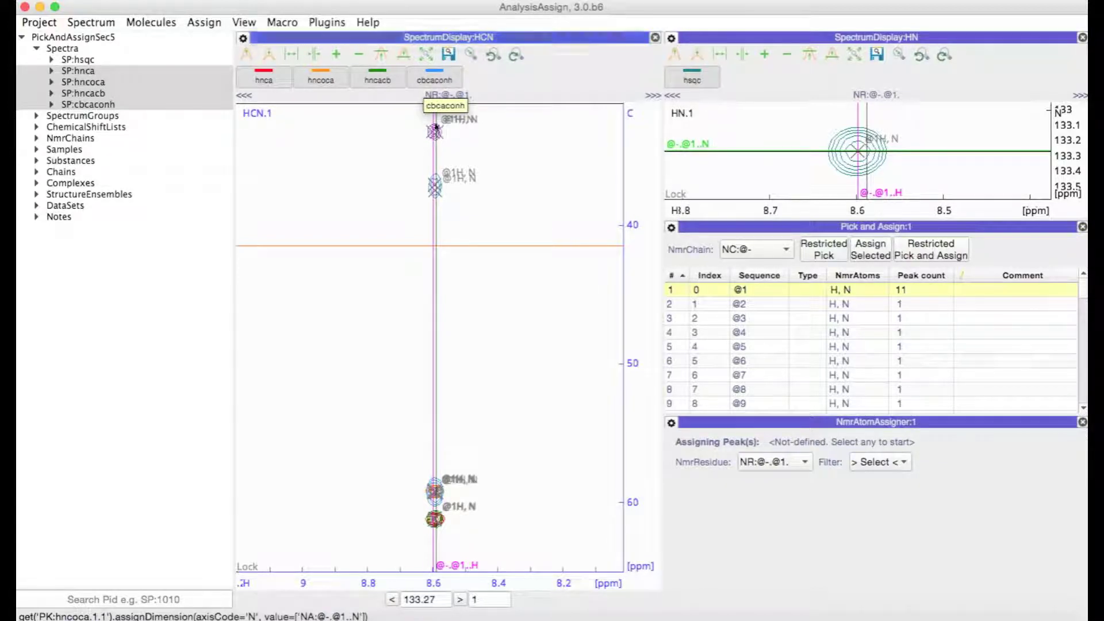
{"action": "left_click", "coordinate": [436, 188]}
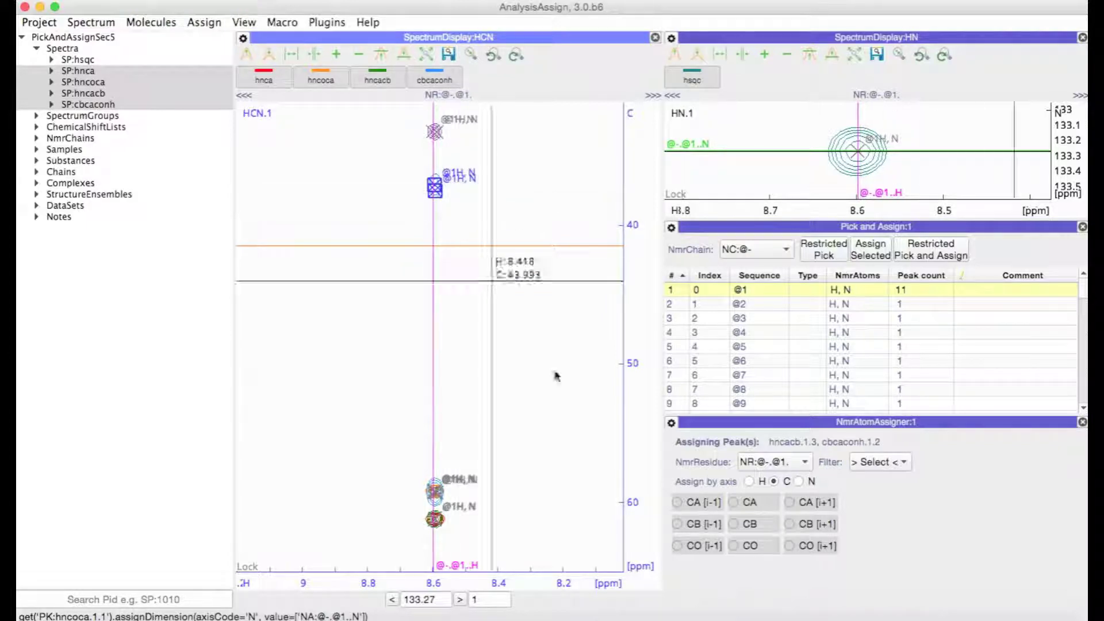
{"action": "left_click", "coordinate": [709, 531]}
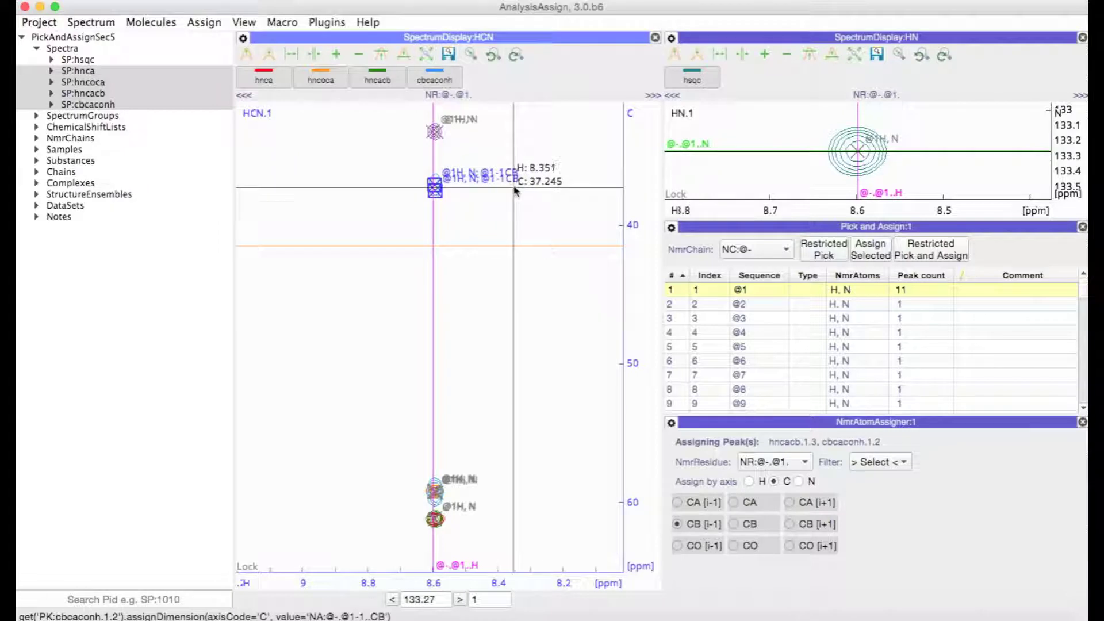
{"action": "left_click", "coordinate": [436, 132]}
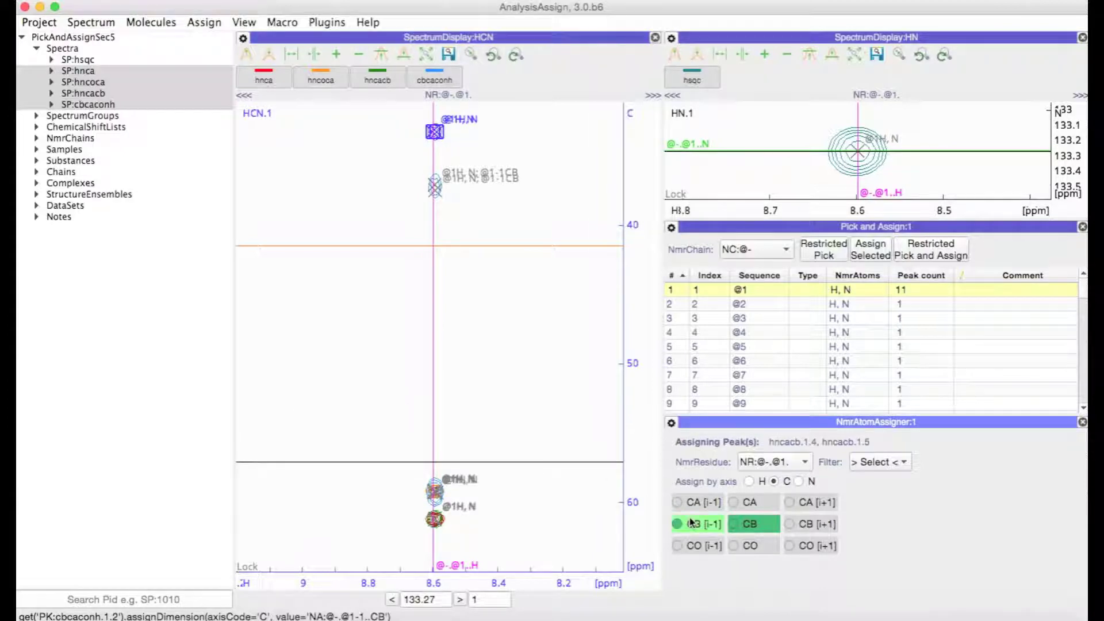
{"action": "left_click", "coordinate": [750, 525]}
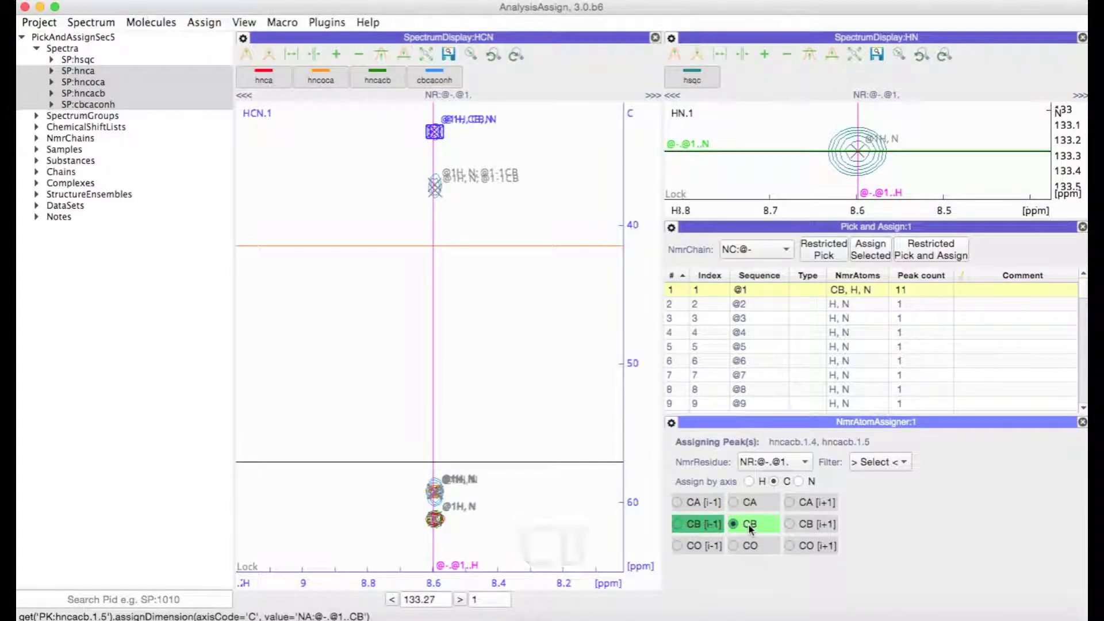
- Assign the peaks near 60 ppm as CA [i-1] and the lower one as @1's own CA
{"action": "left_click", "coordinate": [435, 492]}
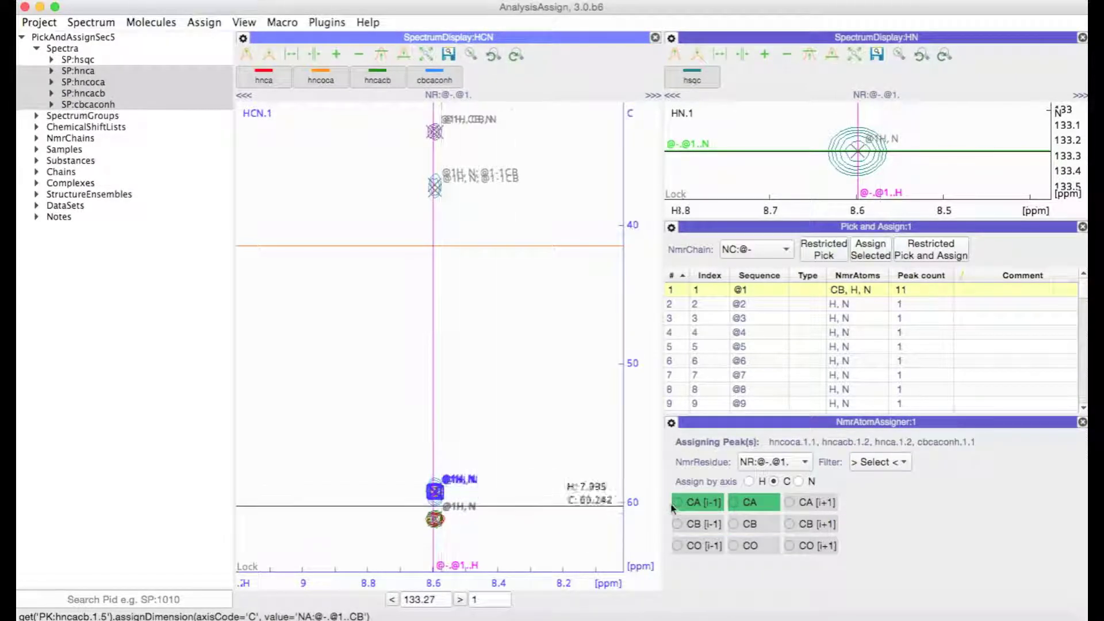
{"action": "left_click", "coordinate": [701, 503]}
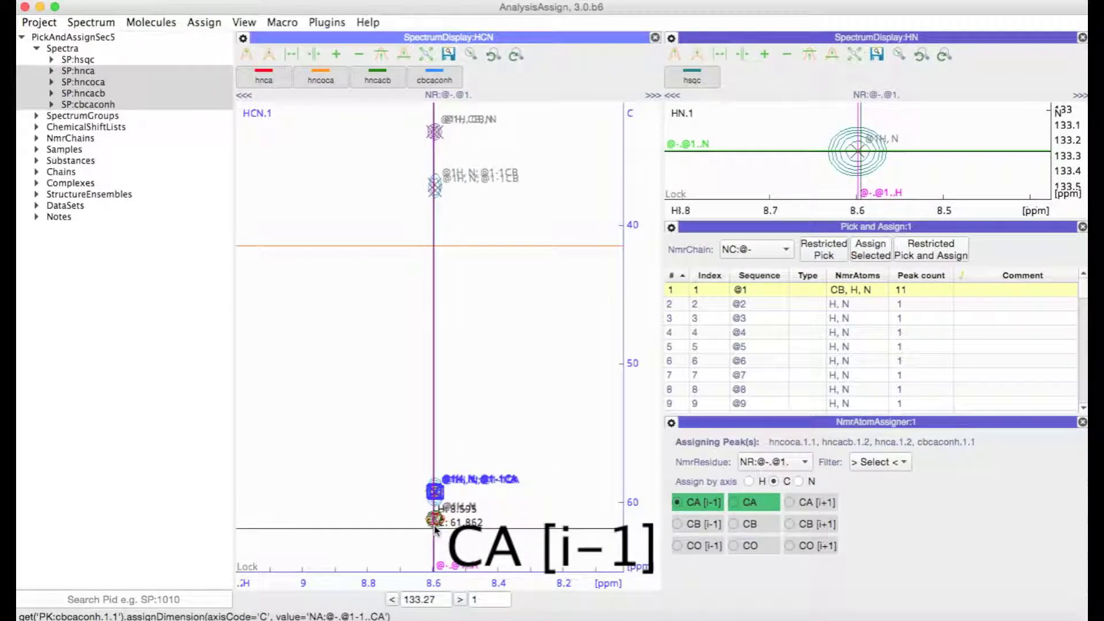
{"action": "left_click", "coordinate": [436, 519]}
{"action": "left_click", "coordinate": [747, 503]}
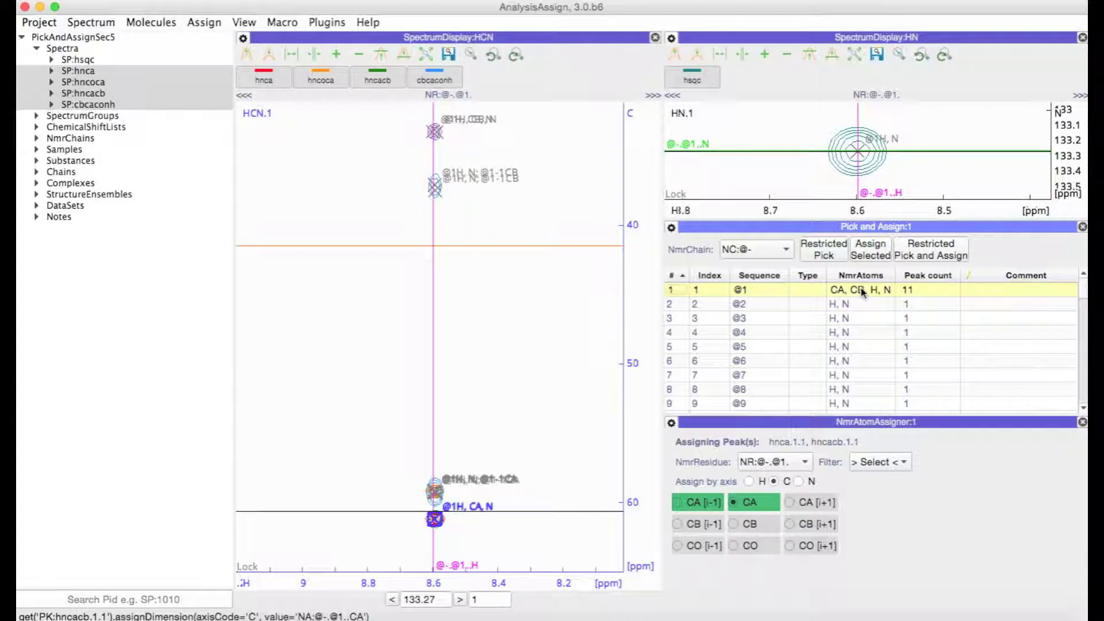
{"action": "left_click", "coordinate": [36, 139]}
{"action": "left_click", "coordinate": [51, 161]}
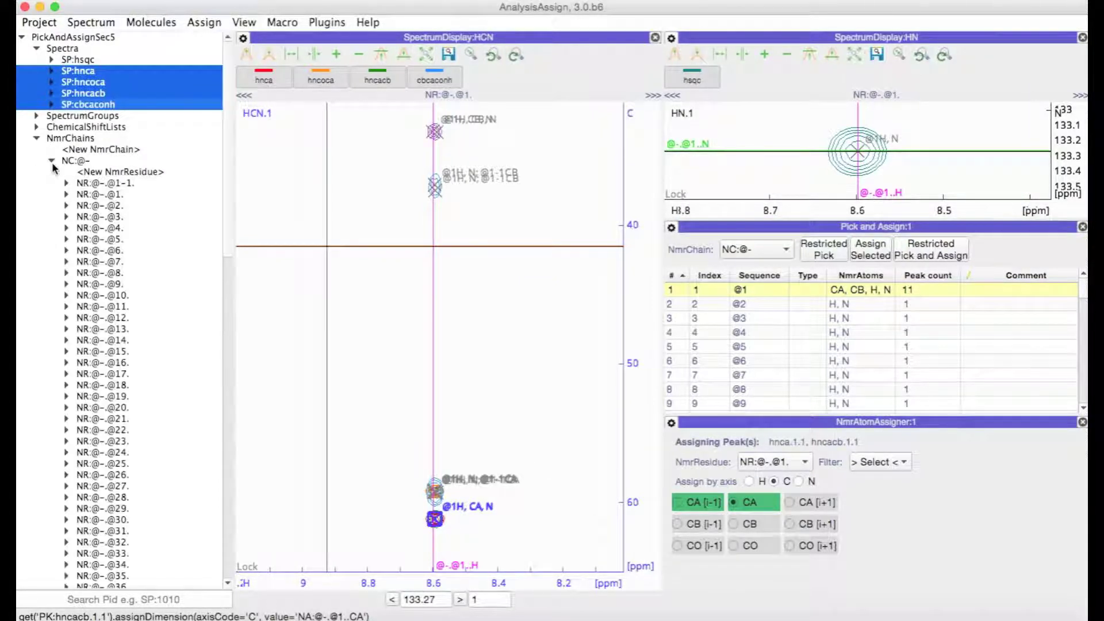
{"action": "left_click", "coordinate": [66, 195]}
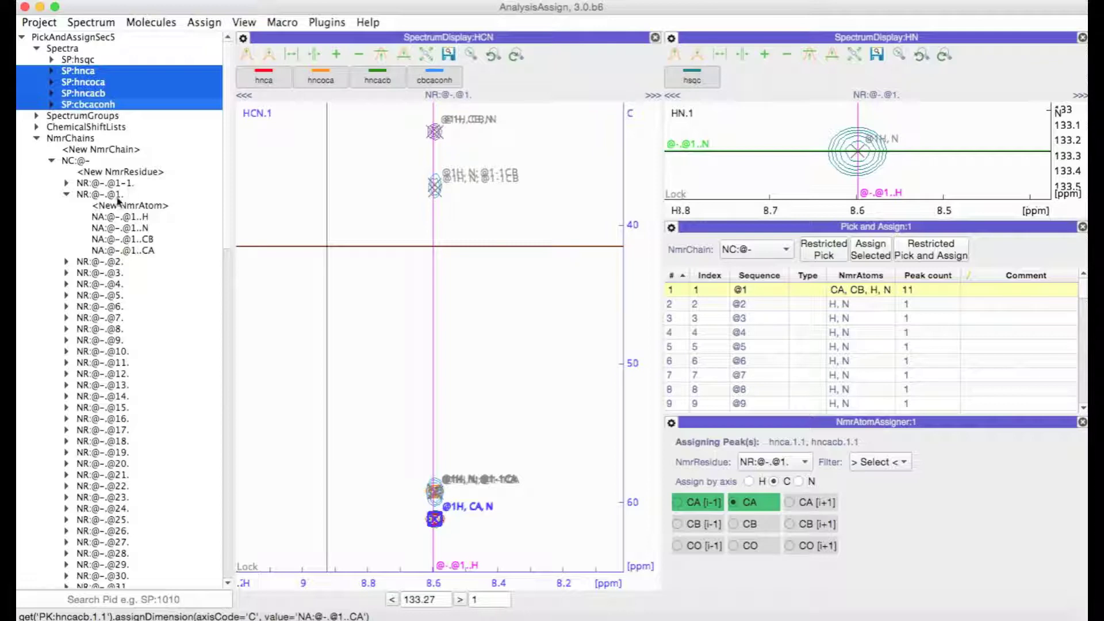
{"action": "left_click", "coordinate": [66, 183]}
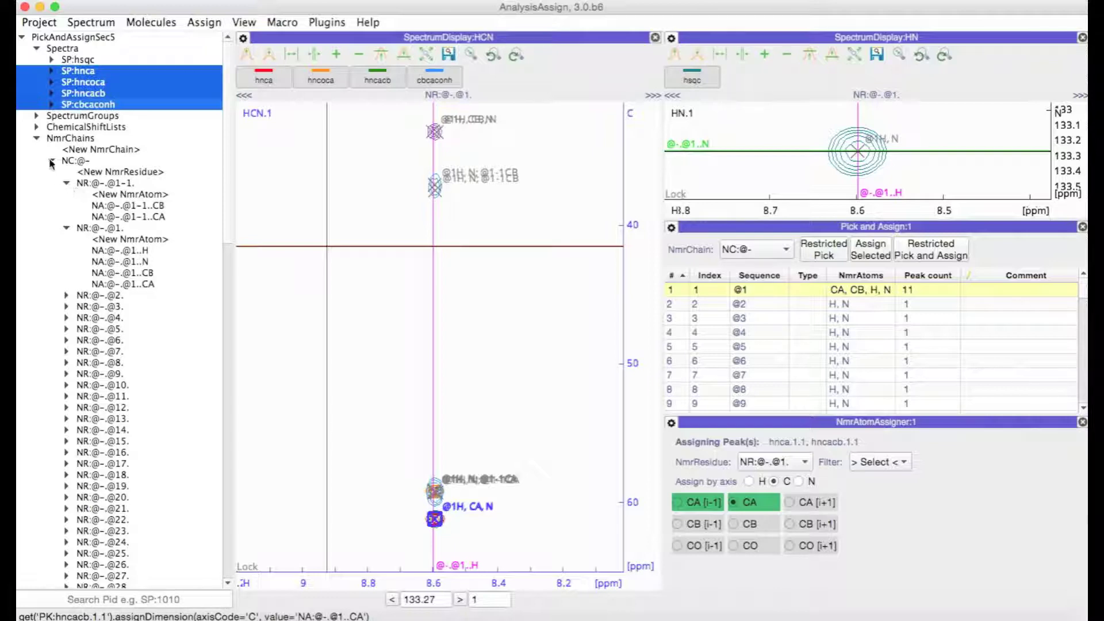
{"action": "left_click", "coordinate": [36, 139]}
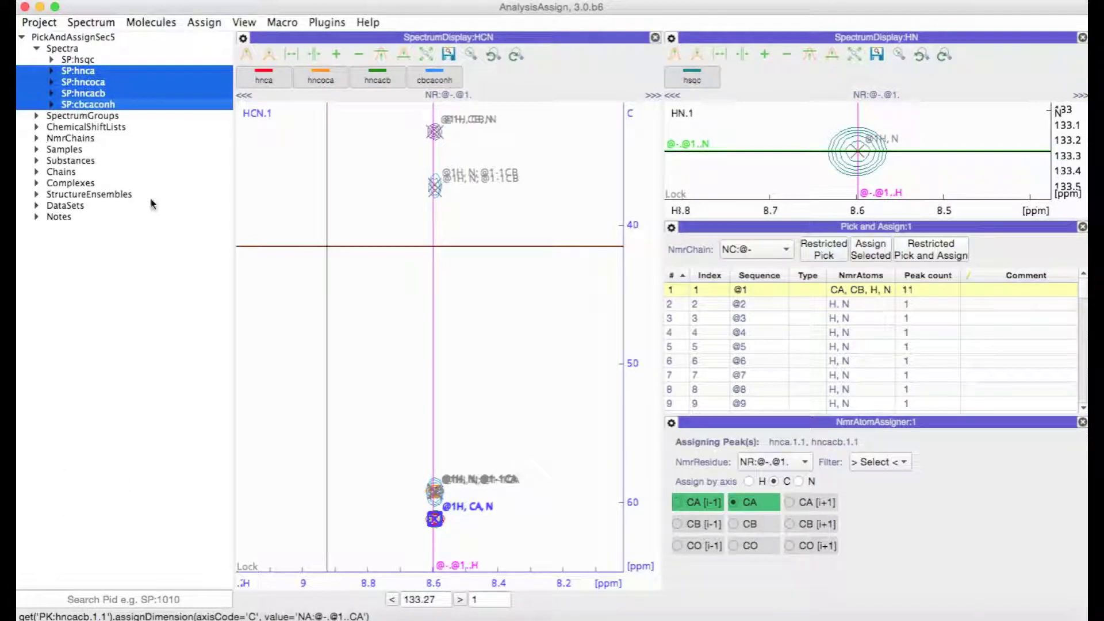
{"action": "left_click", "coordinate": [471, 328]}
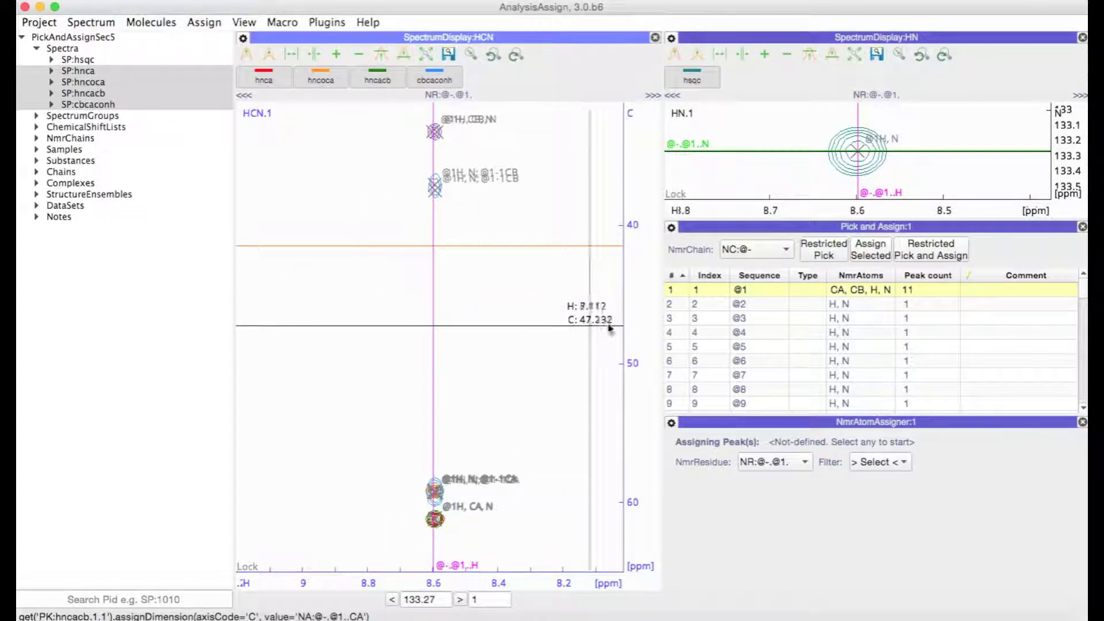
- Move to residue @2, adjust the HCN contour base twice, then centre both displays on residue @3
{"action": "left_click", "coordinate": [764, 305]}
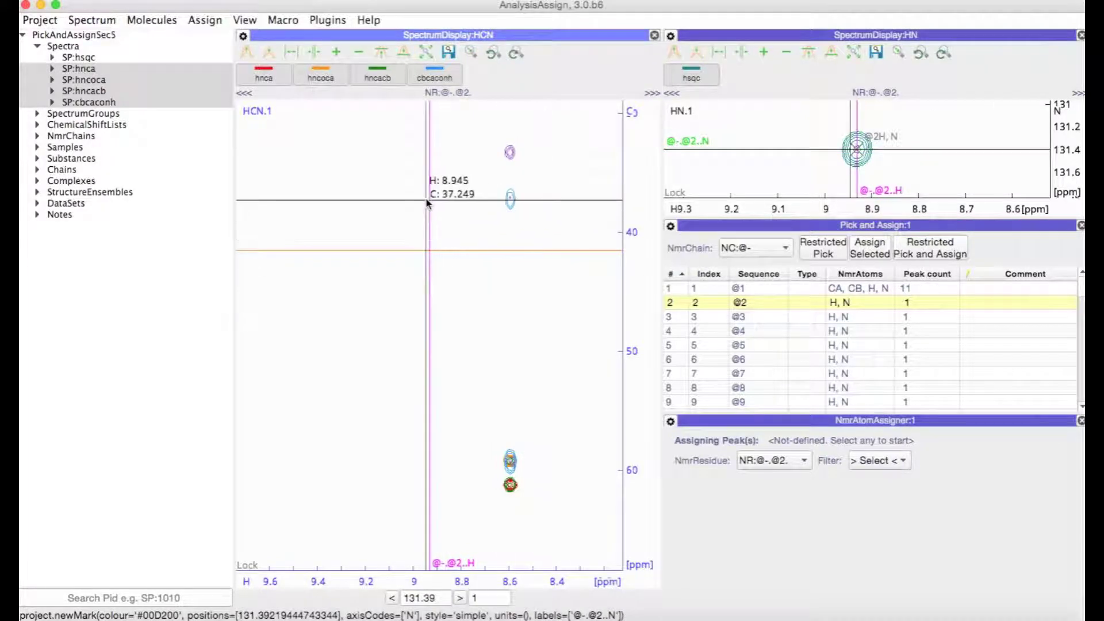
{"action": "left_click", "coordinate": [397, 57]}
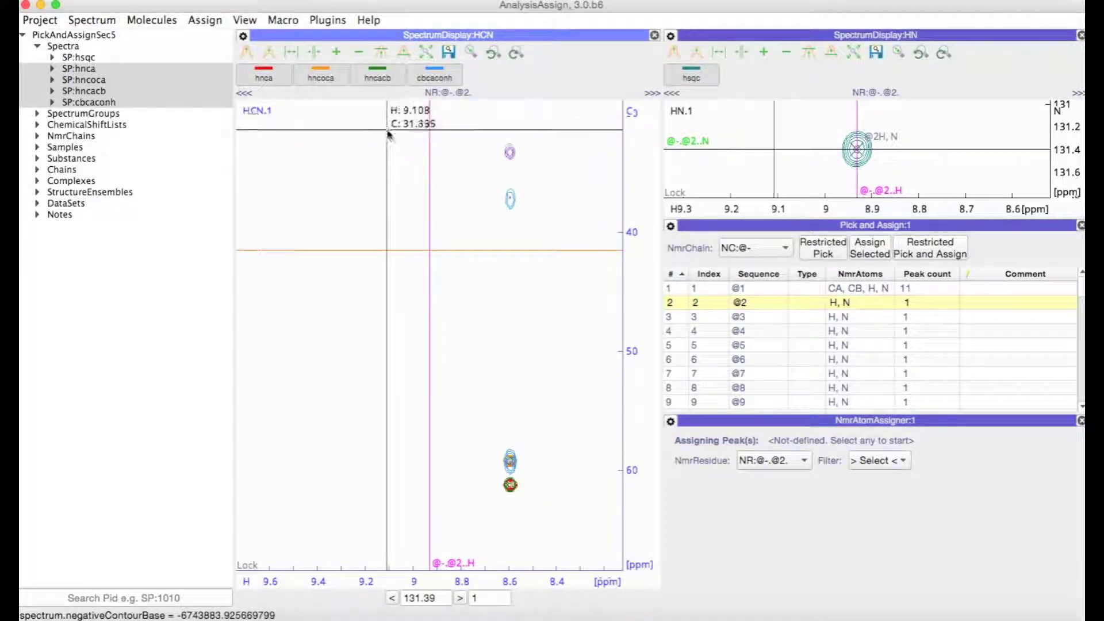
{"action": "left_click", "coordinate": [382, 53]}
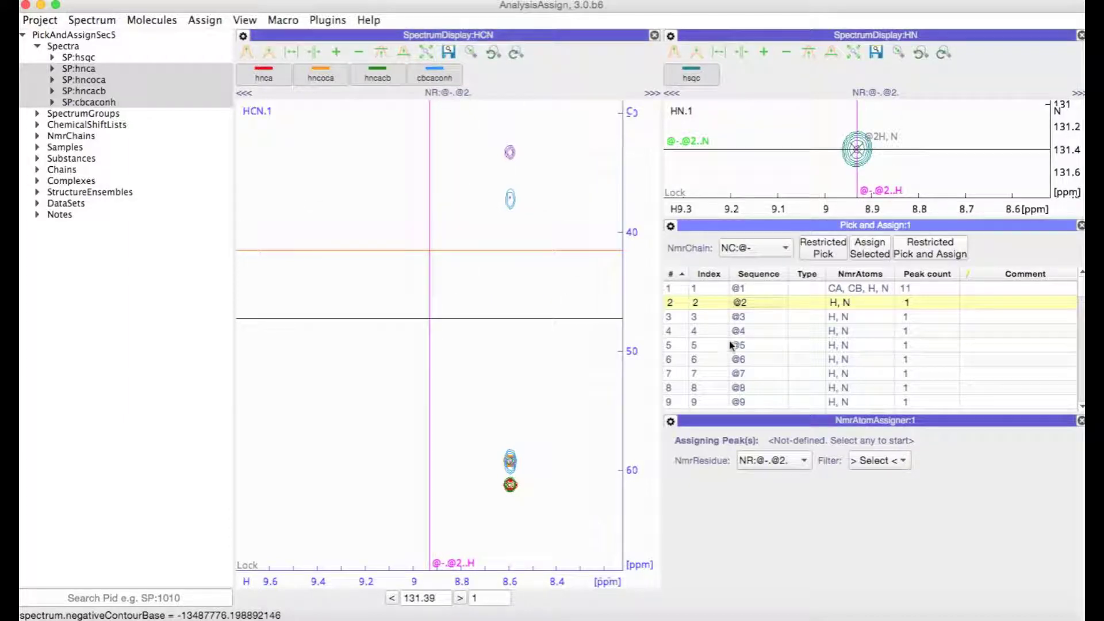
{"action": "left_click", "coordinate": [750, 316]}
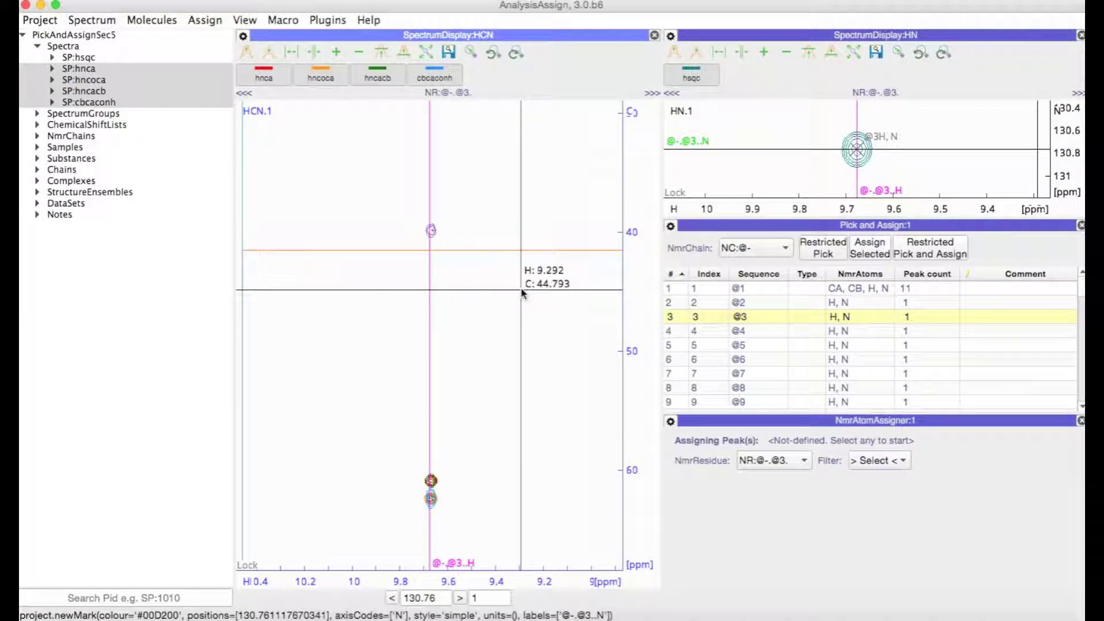
- Restricted-pick and assign residue @3's peaks, then pick and assign an extra hncacb peak near 40 ppm
{"action": "scroll", "coordinate": [521, 294], "scroll_direction": "down", "scroll_amount": 4}
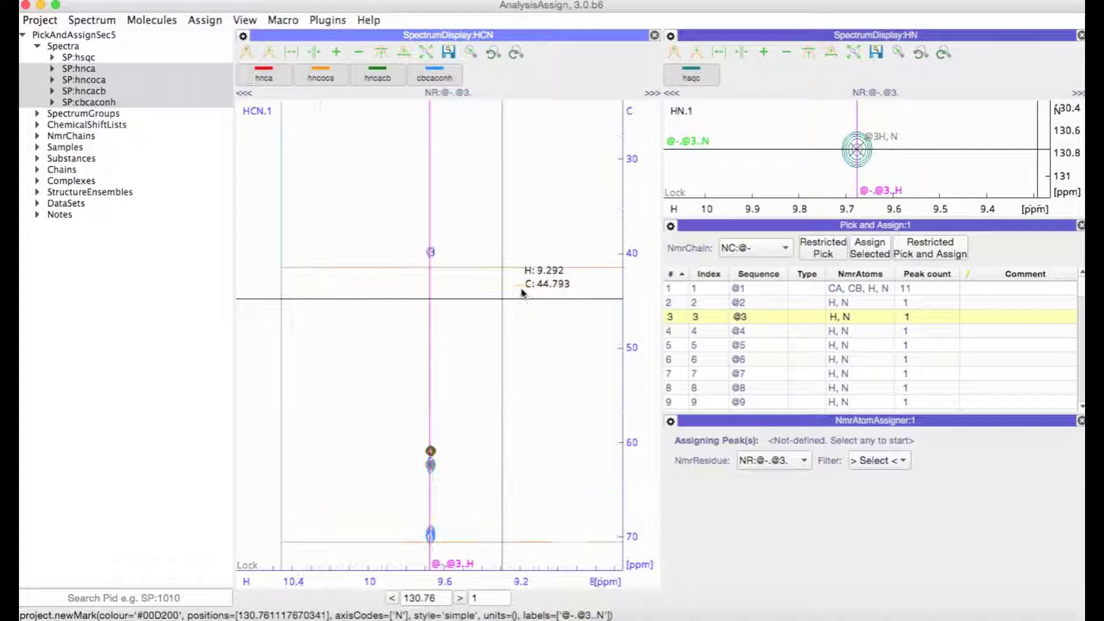
{"action": "left_click", "coordinate": [920, 251]}
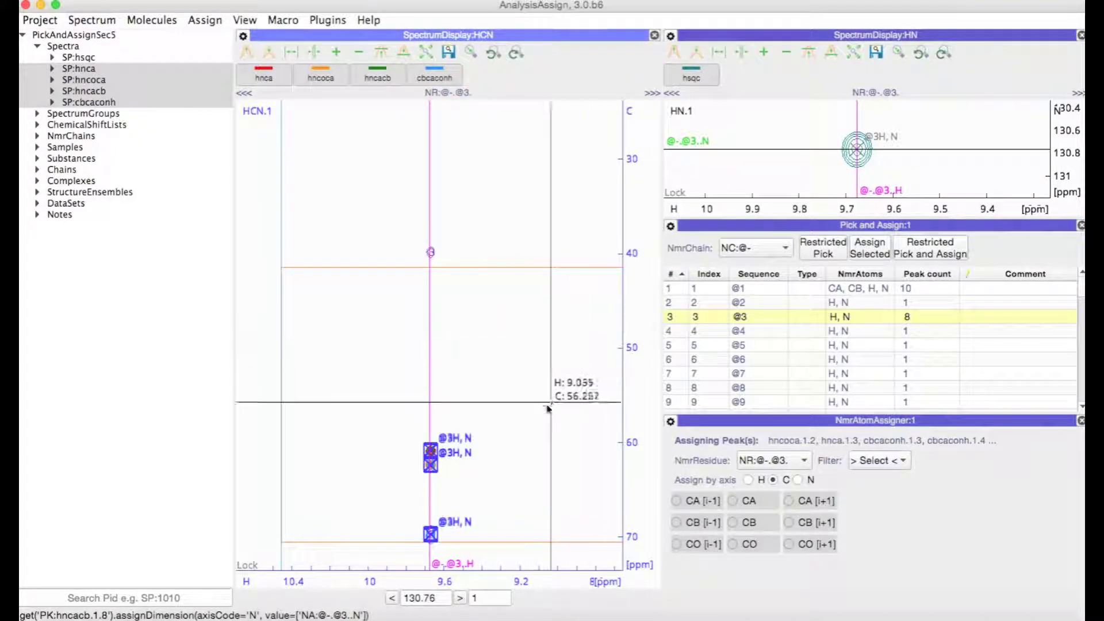
{"action": "left_click_drag", "start_coordinate": [546, 409], "coordinate": [535, 341]}
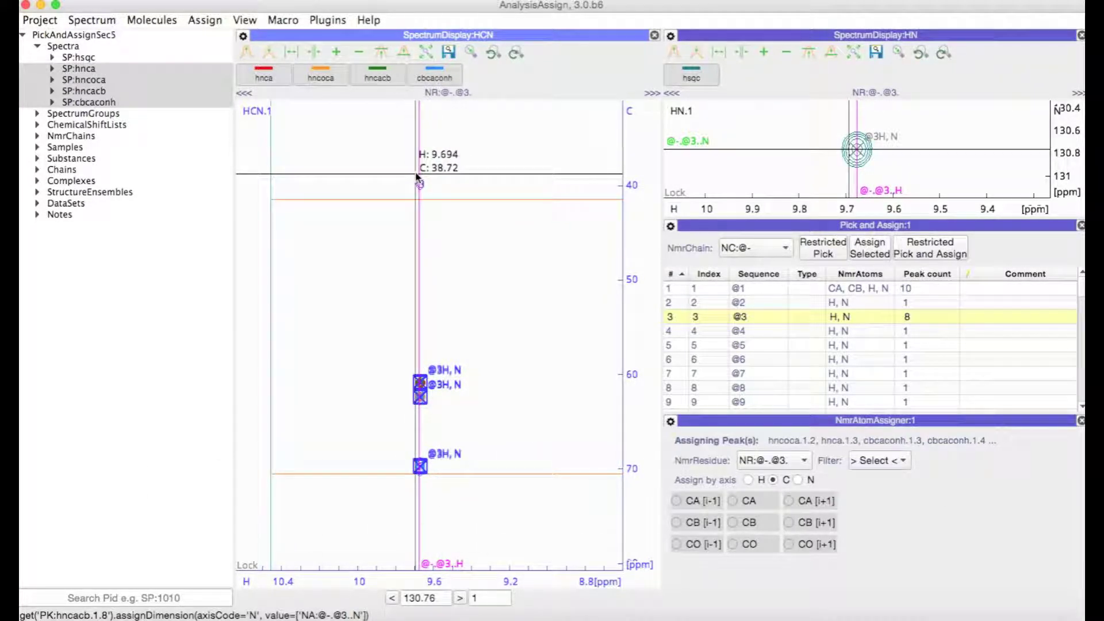
{"action": "left_click_drag", "start_coordinate": [419, 184], "coordinate": [440, 196]}
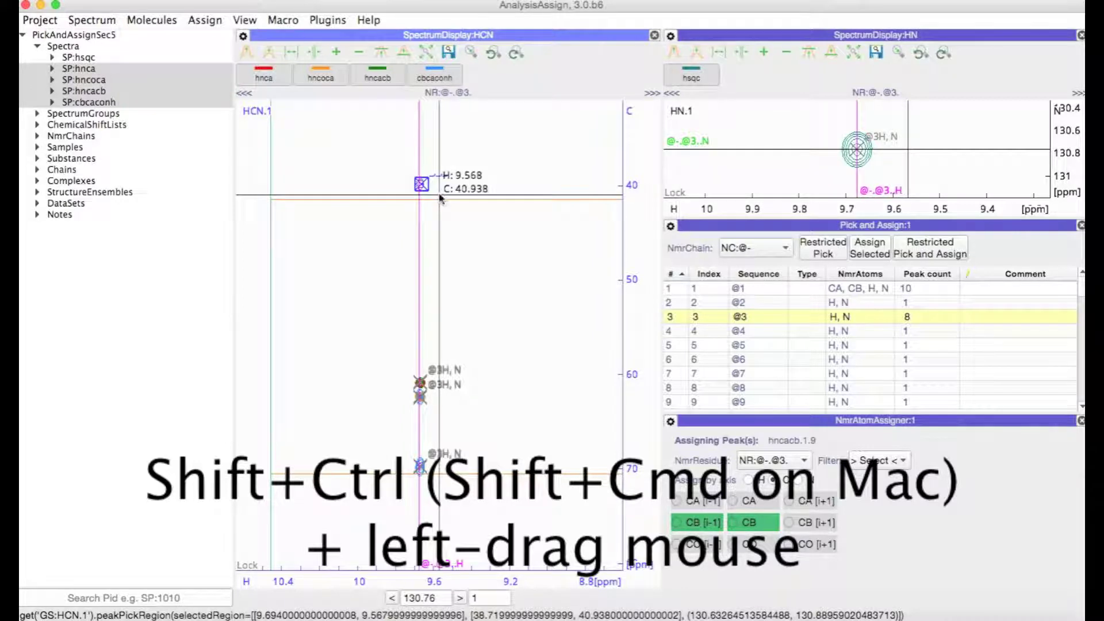
{"action": "left_click", "coordinate": [871, 248]}
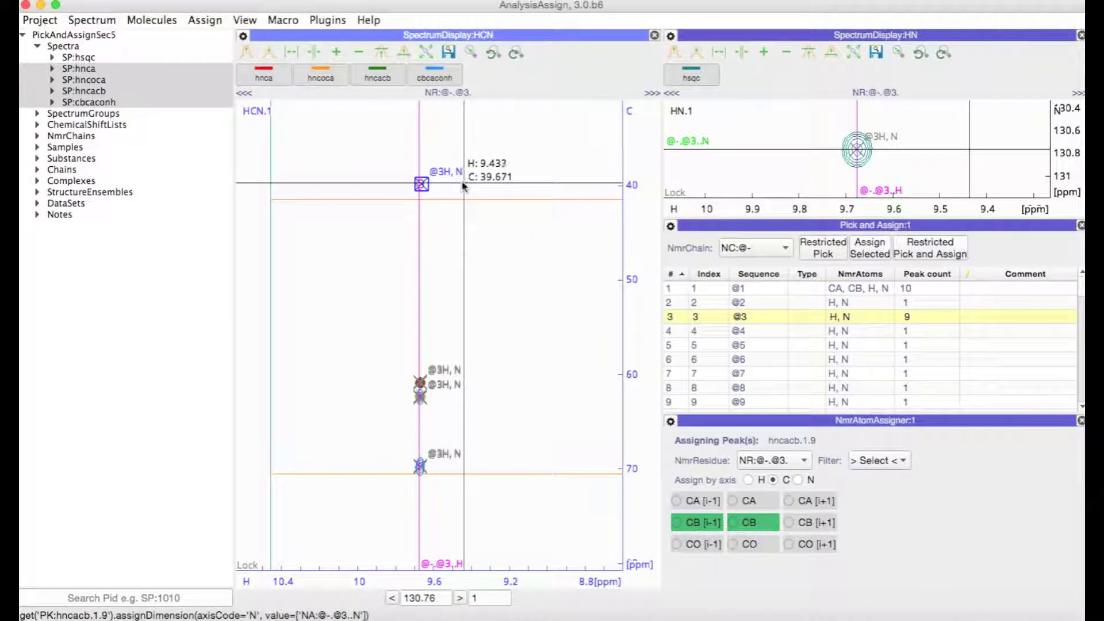
- Label the 40 ppm peak CB, the 60 ppm peak CA, and the 62 ppm peak @3-1CA
{"action": "left_click", "coordinate": [754, 523]}
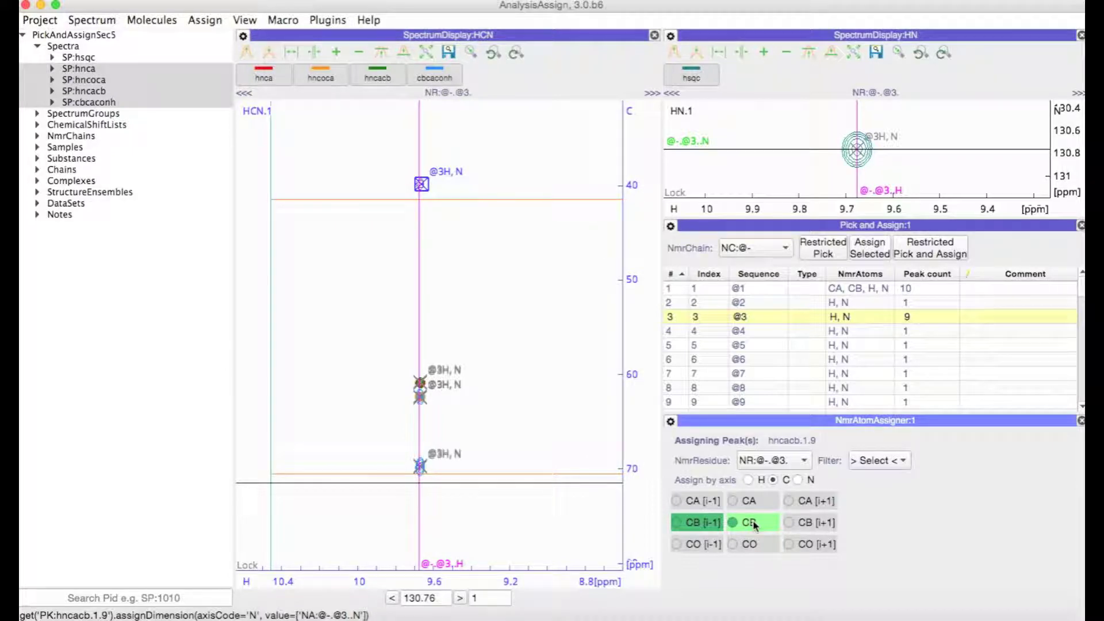
{"action": "left_click", "coordinate": [420, 382]}
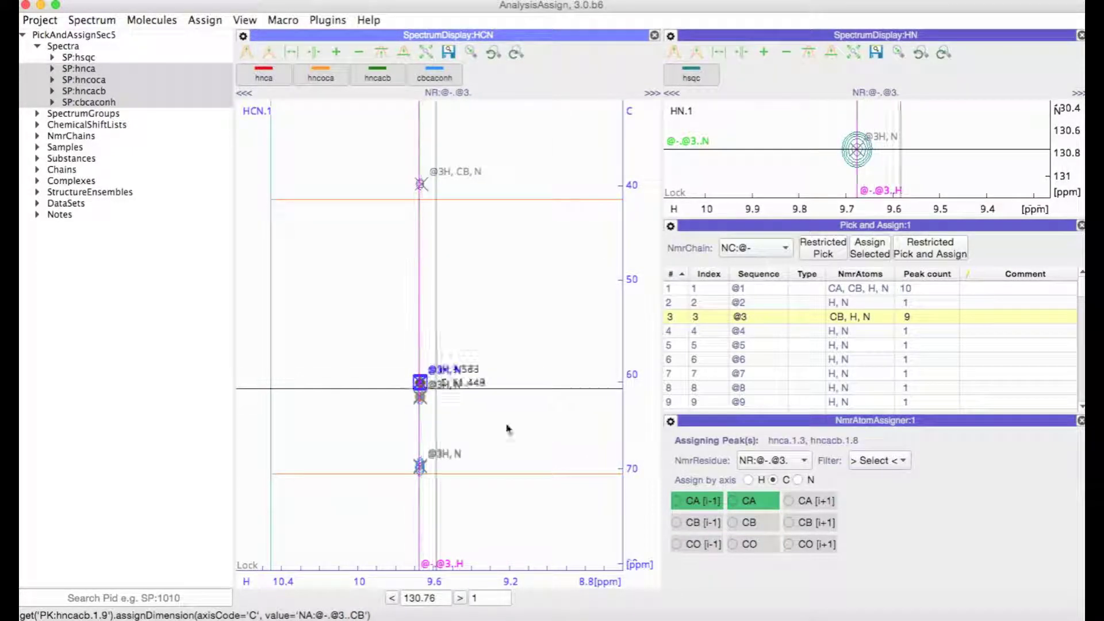
{"action": "left_click", "coordinate": [750, 501]}
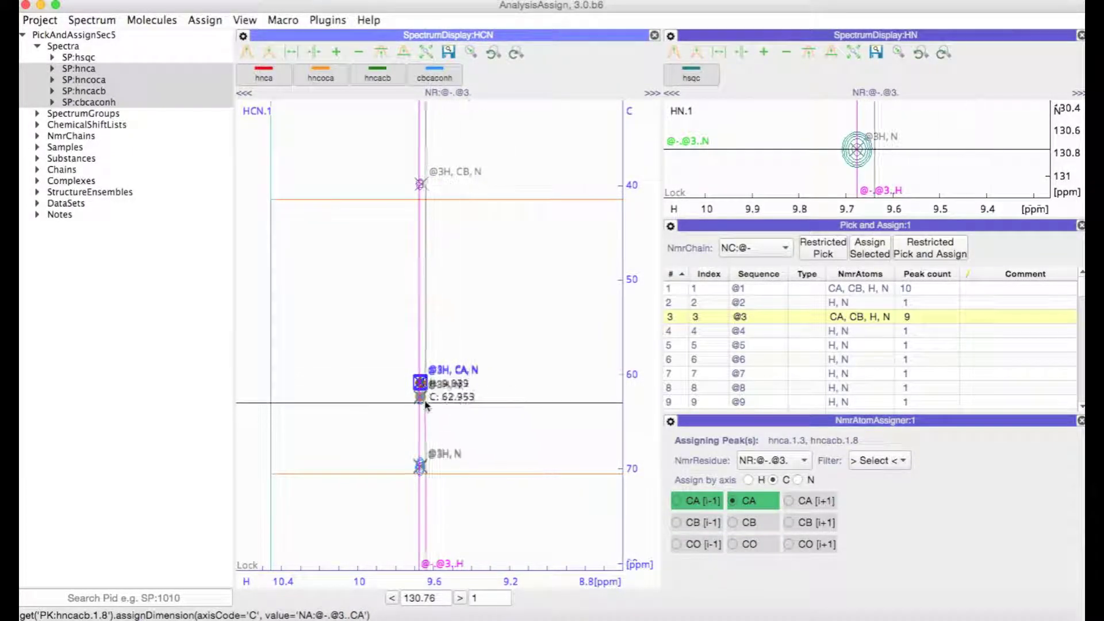
{"action": "left_click", "coordinate": [421, 398]}
{"action": "left_click", "coordinate": [703, 505]}
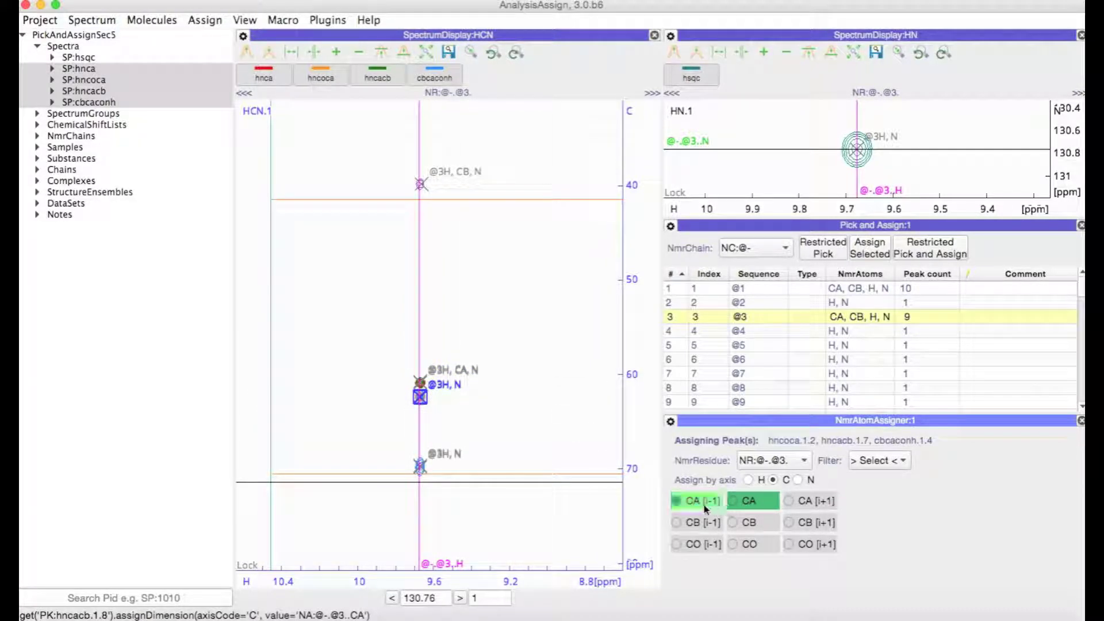
- Relabel the 70 ppm peak from previous-residue CA to @3-1CB
{"action": "left_click", "coordinate": [419, 466]}
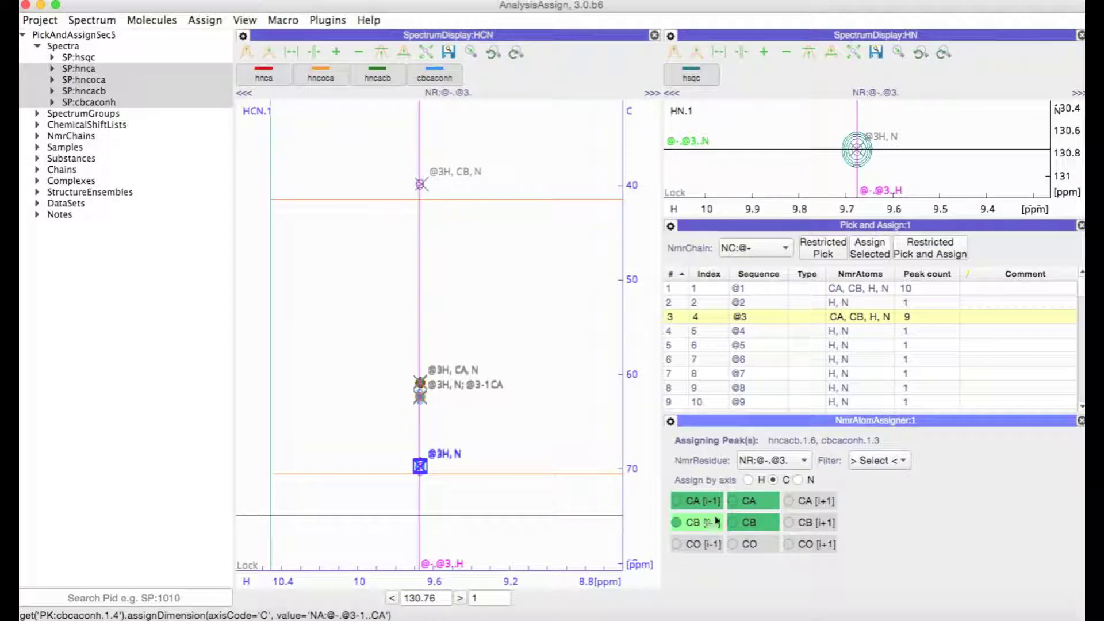
{"action": "left_click", "coordinate": [697, 504]}
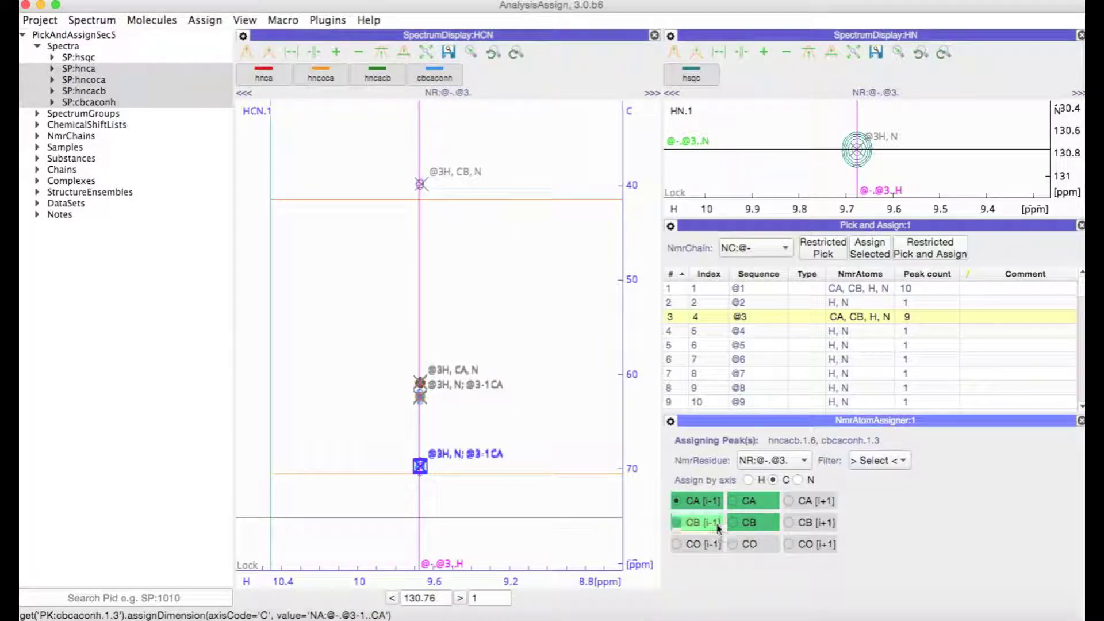
{"action": "left_click", "coordinate": [702, 503]}
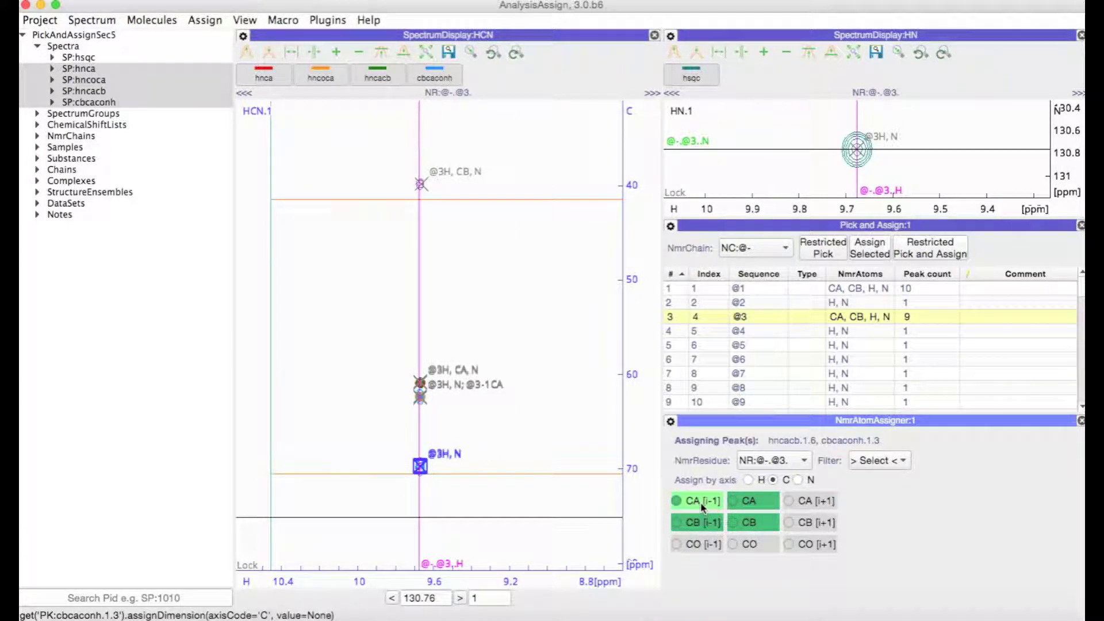
{"action": "left_click", "coordinate": [702, 505]}
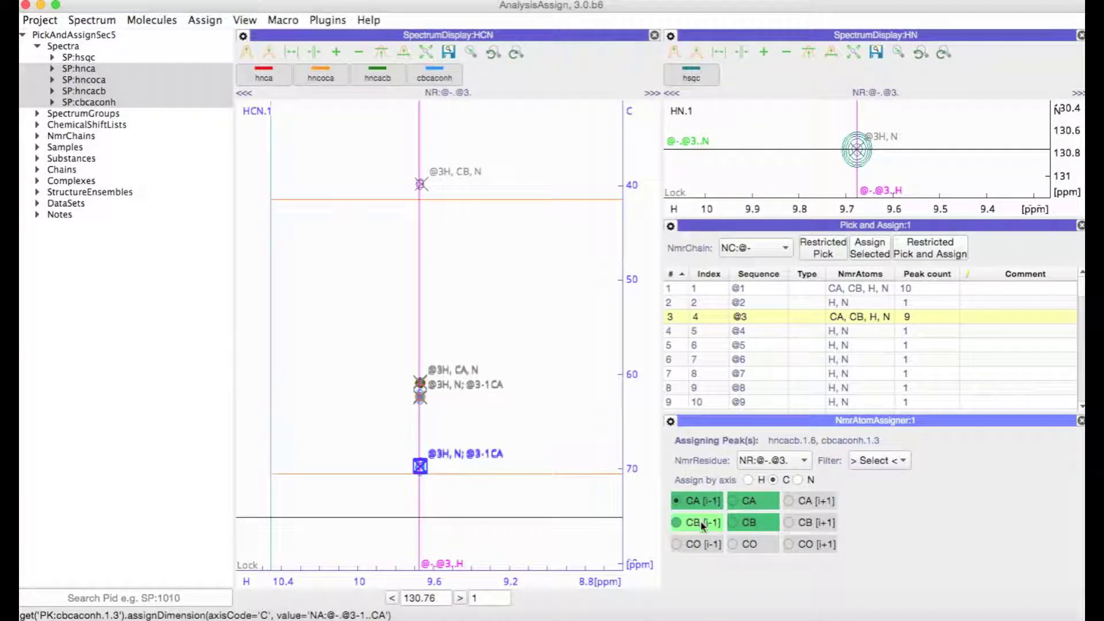
{"action": "left_click", "coordinate": [701, 521]}
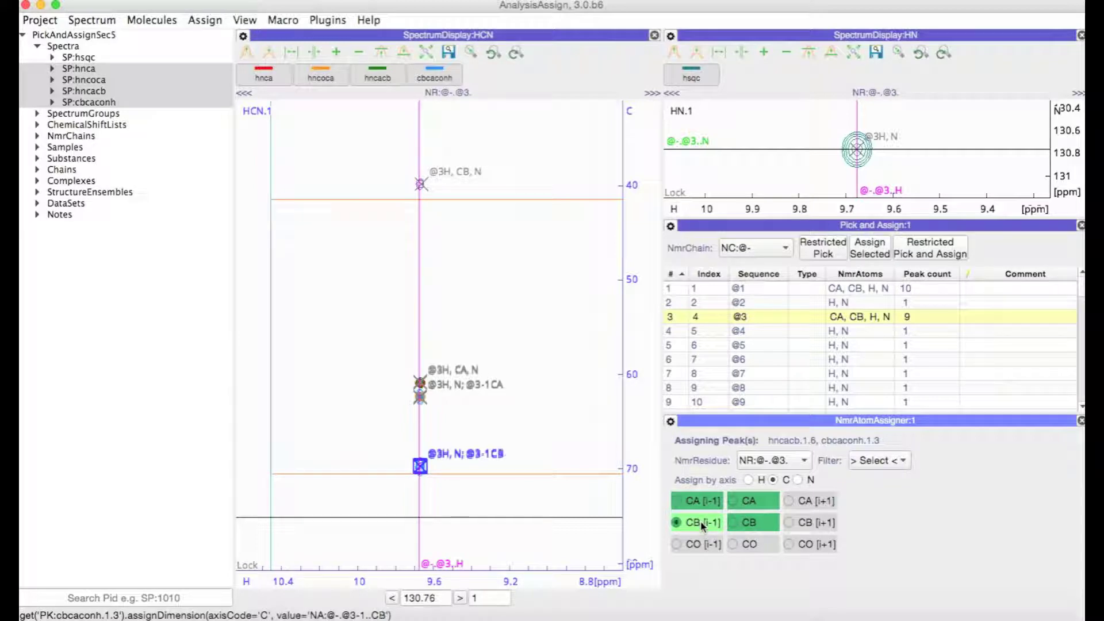
- Restricted-pick residue @4's peaks, assigning the 35 ppm peak as CB [i-1] and 43 ppm as CB
{"action": "left_click", "coordinate": [753, 329]}
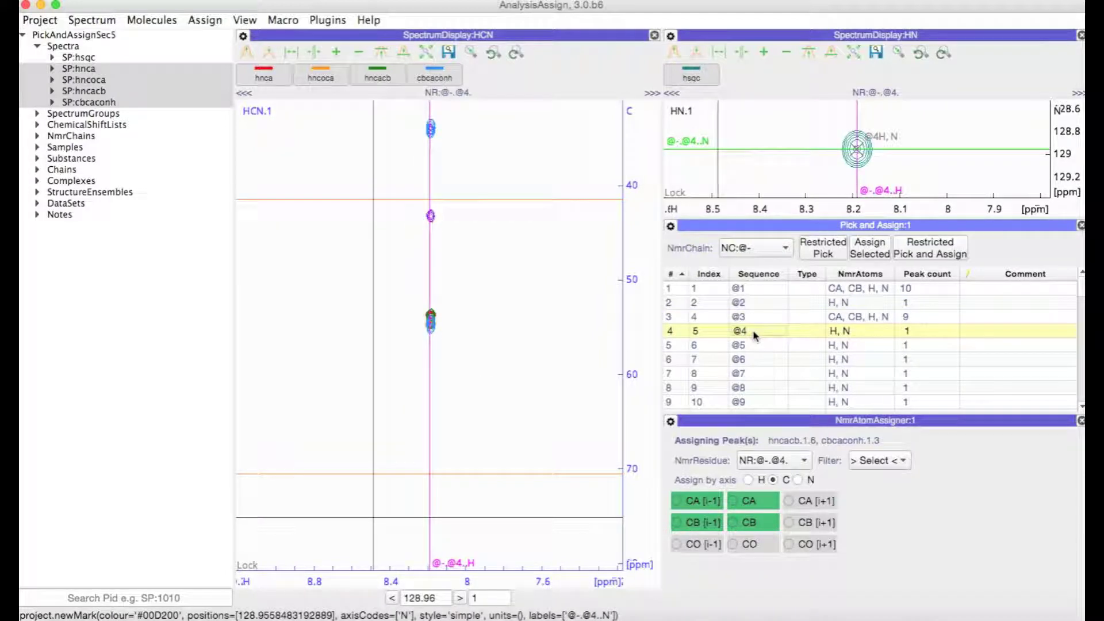
{"action": "left_click", "coordinate": [936, 249]}
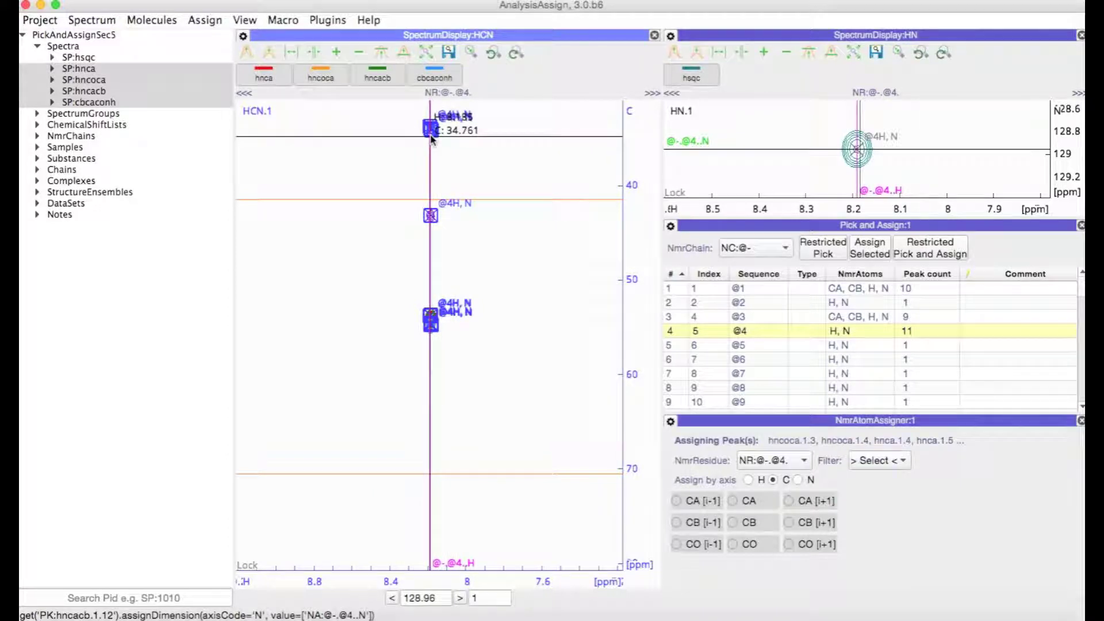
{"action": "left_click", "coordinate": [430, 317]}
{"action": "left_click", "coordinate": [697, 520]}
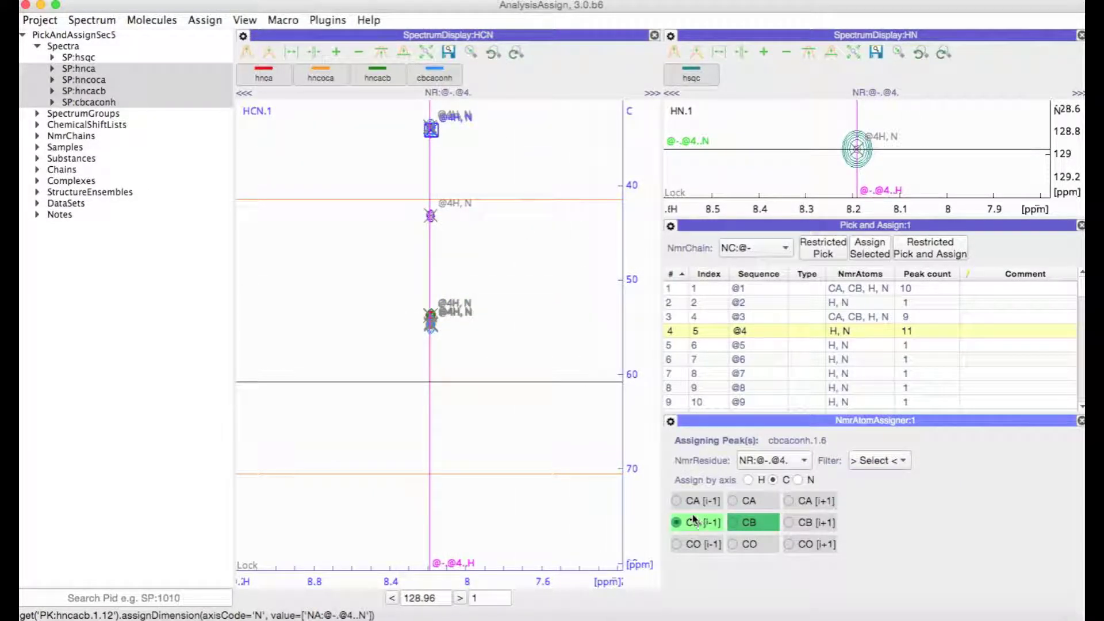
{"action": "left_click", "coordinate": [432, 216]}
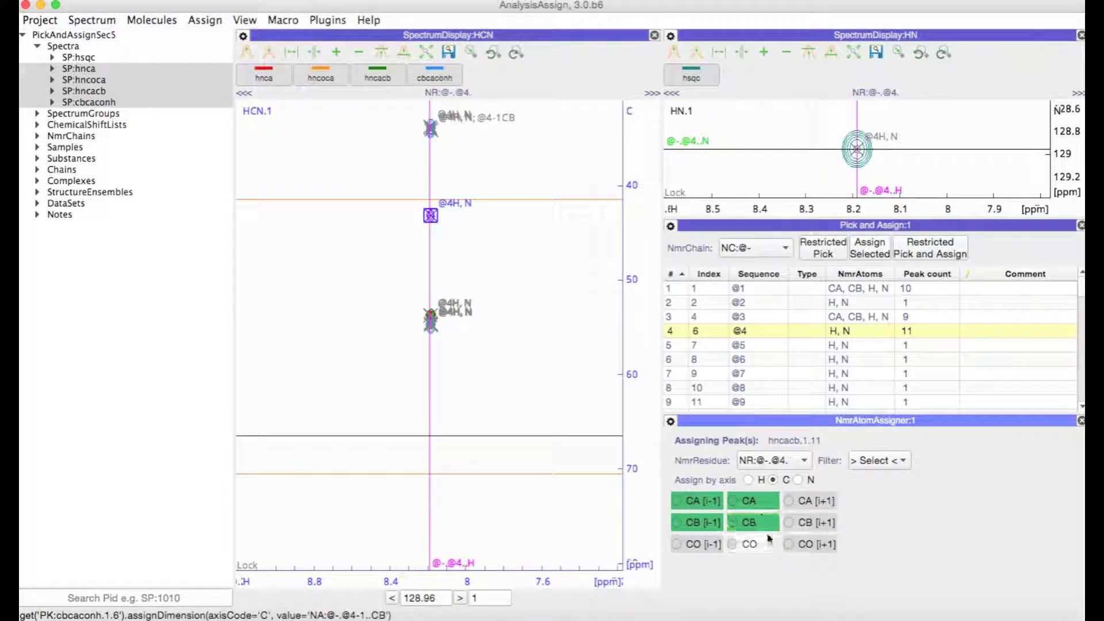
{"action": "left_click", "coordinate": [747, 524]}
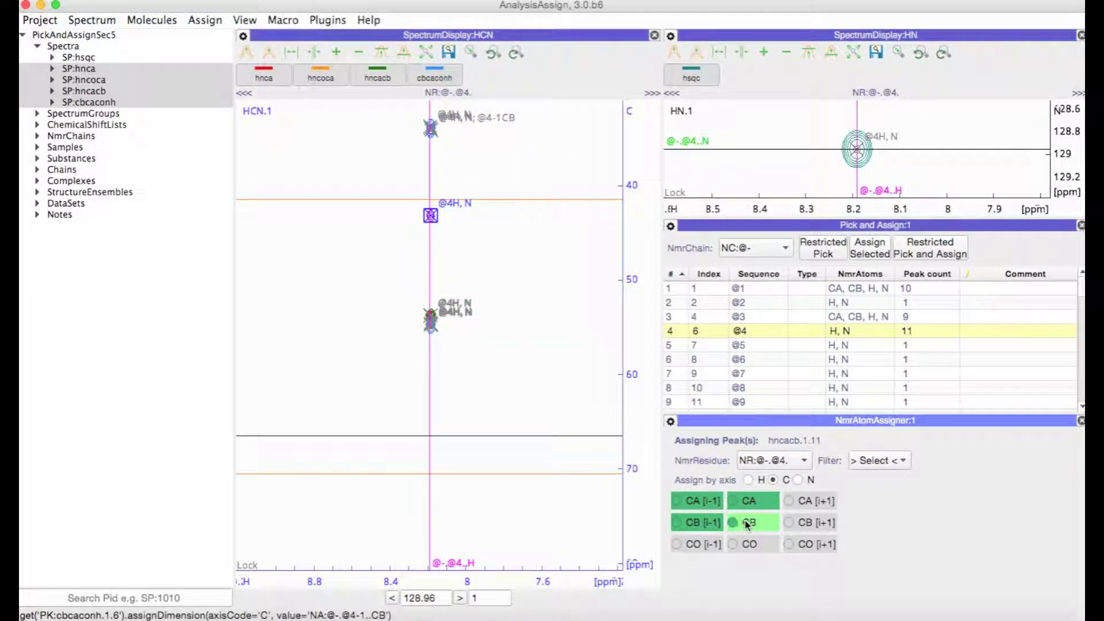
- Assign the two overlapping 55 ppm peaks of @4 as CA and CA [i-1]
{"action": "left_click", "coordinate": [431, 316]}
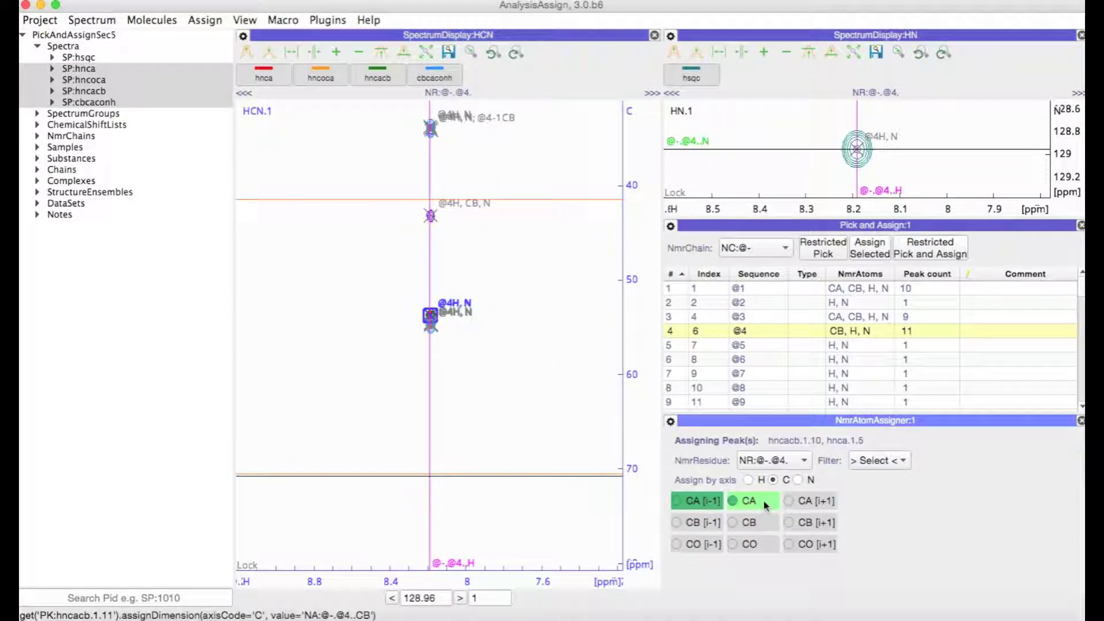
{"action": "left_click", "coordinate": [762, 501]}
{"action": "left_click", "coordinate": [431, 324]}
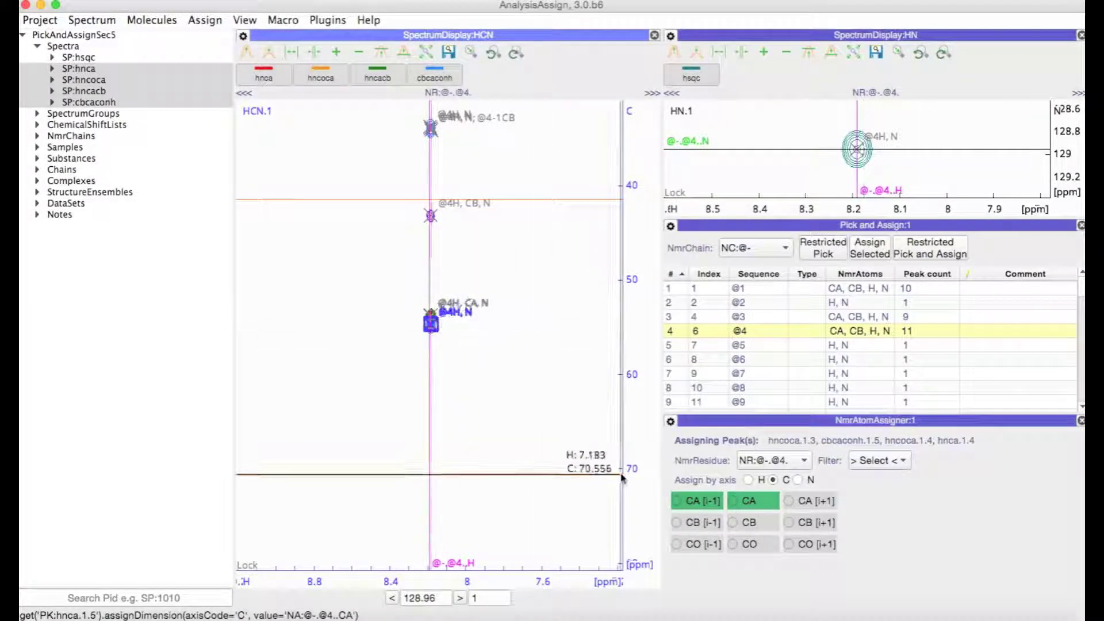
{"action": "left_click", "coordinate": [705, 502]}
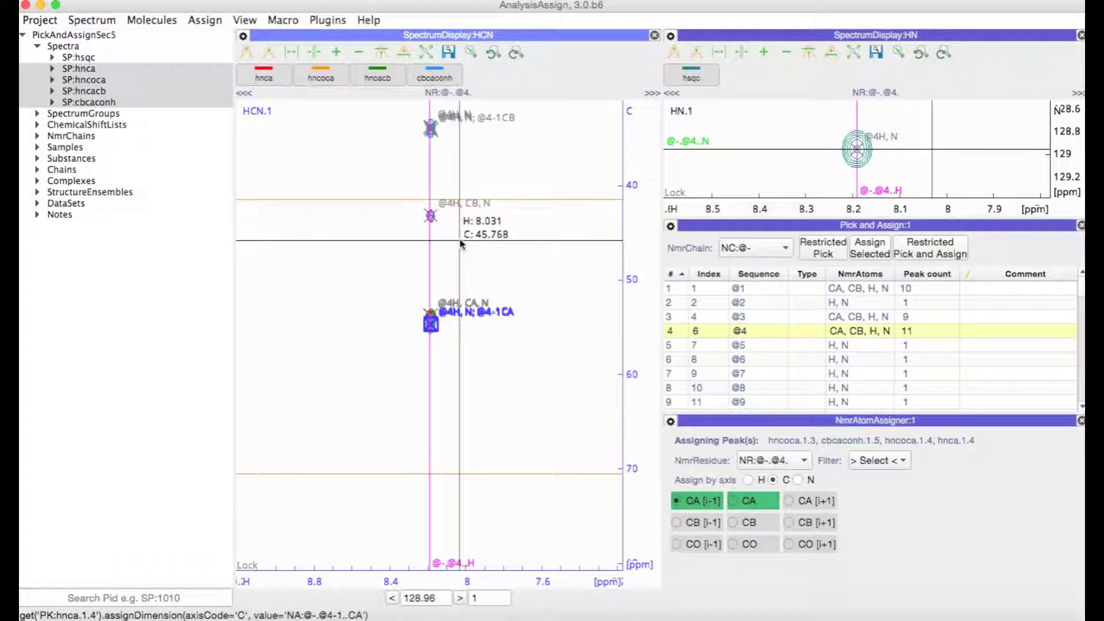
{"action": "left_click_drag", "start_coordinate": [462, 240], "coordinate": [465, 328]}
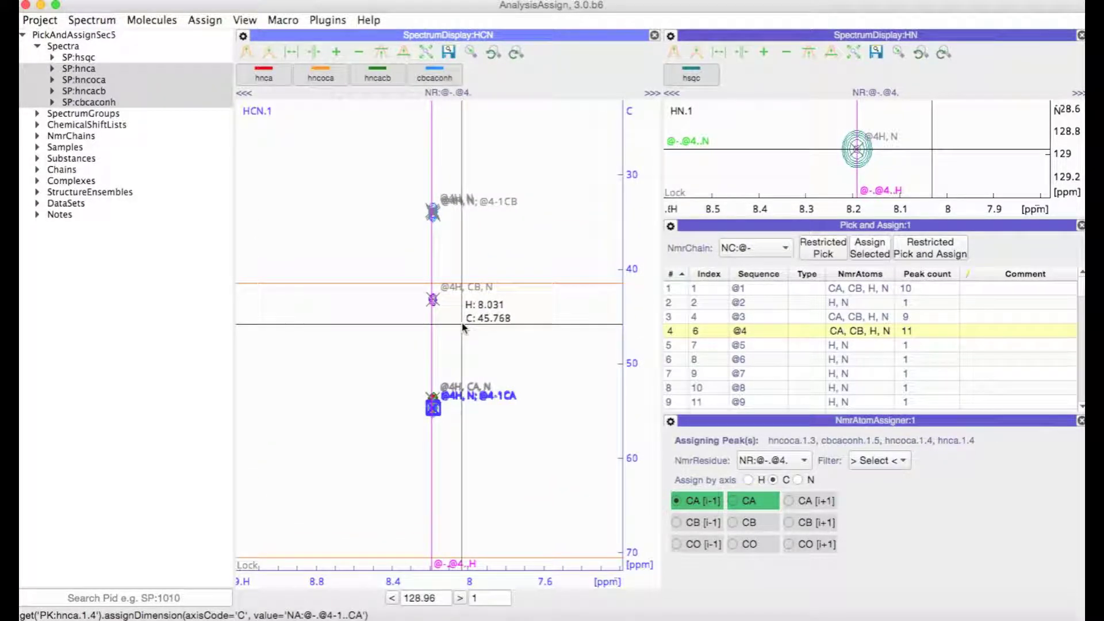